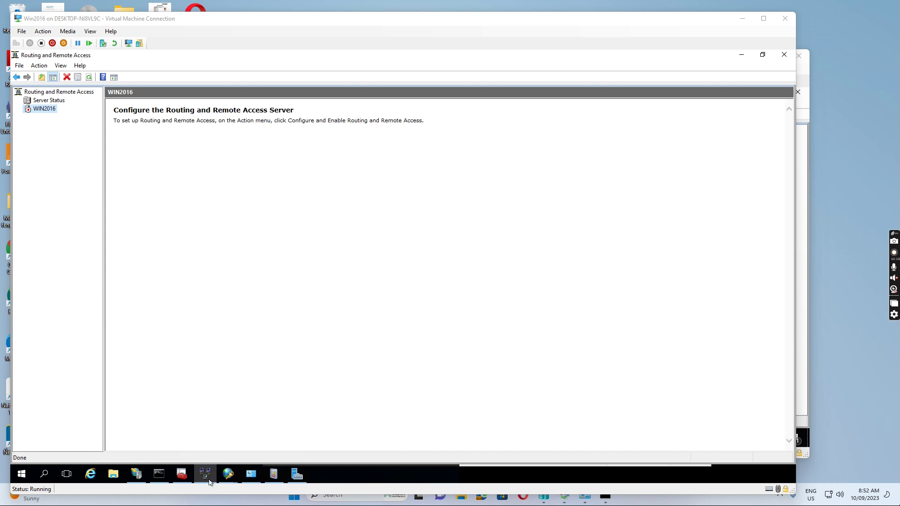
- Bring the Certificates console forward to show the vpn.ccq2020.com.au certificate, and reposition it and the VM window
click(182, 474)
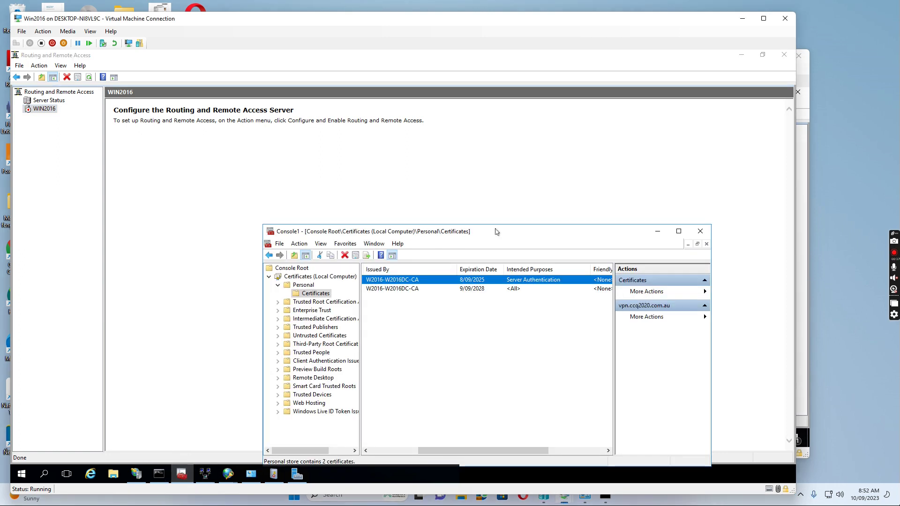
drag(552, 231, 464, 51)
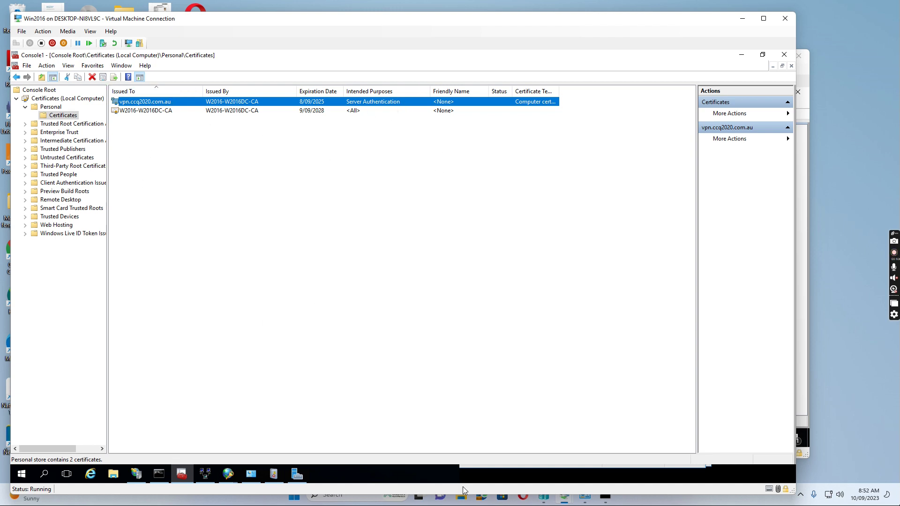
drag(581, 24, 624, 1)
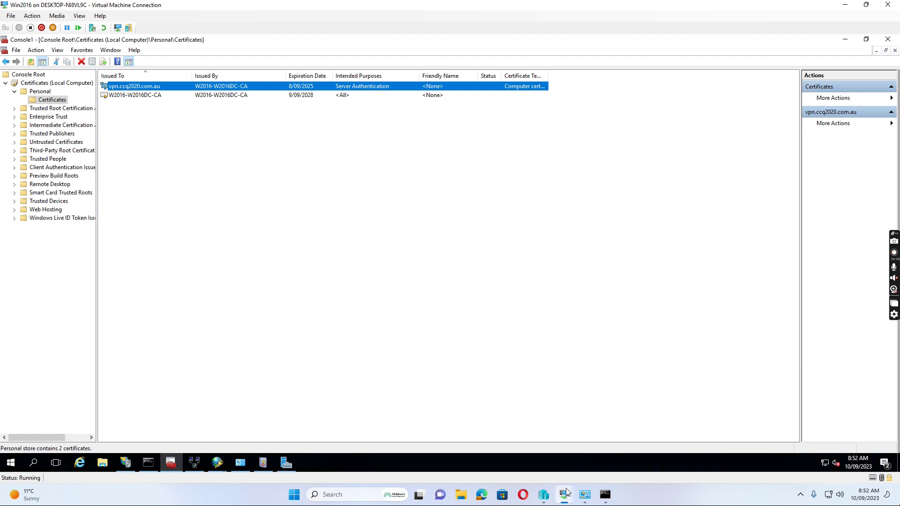
mouse_move(564, 494)
click(512, 432)
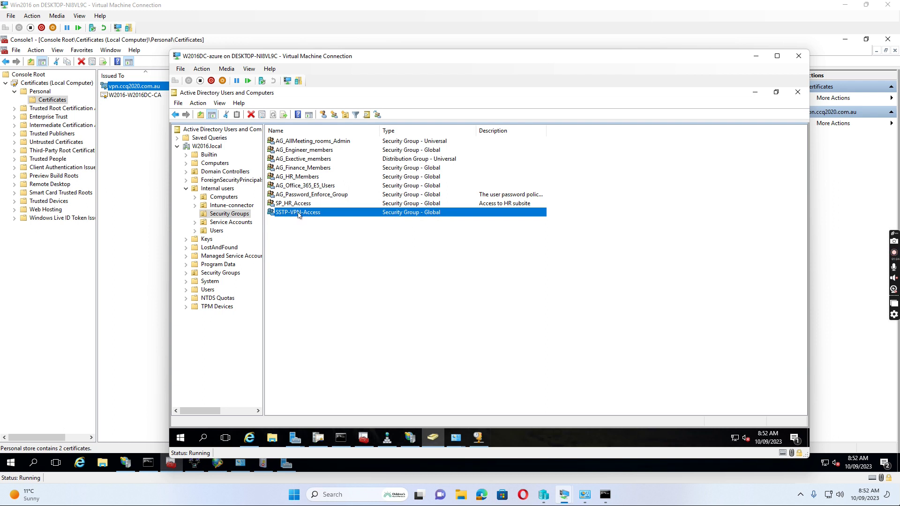
double_click(306, 216)
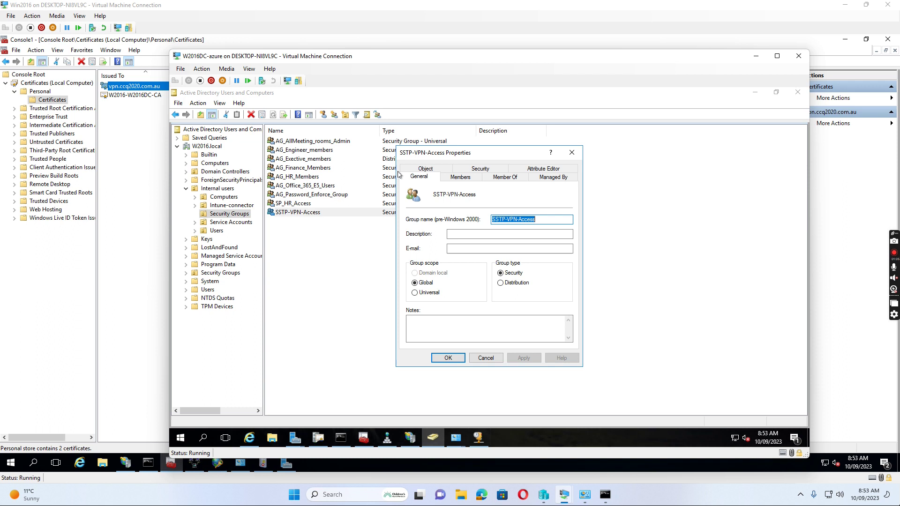
click(460, 176)
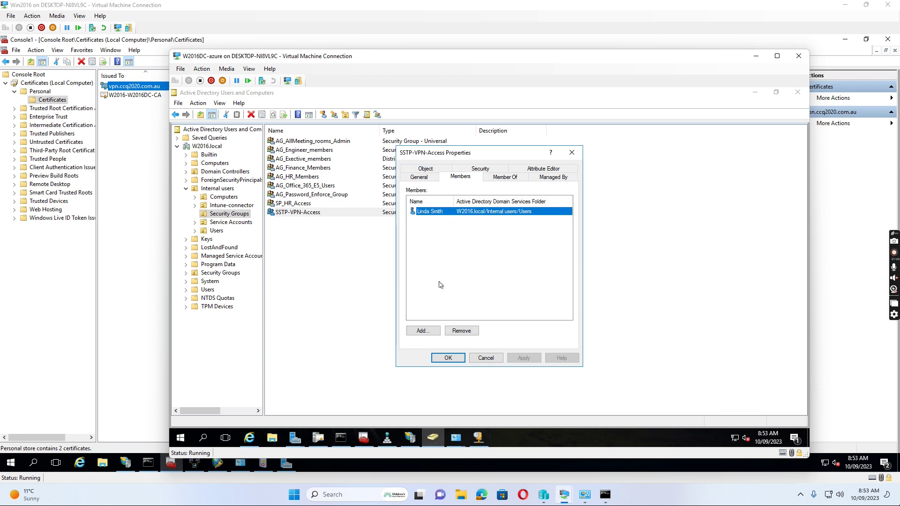
click(447, 358)
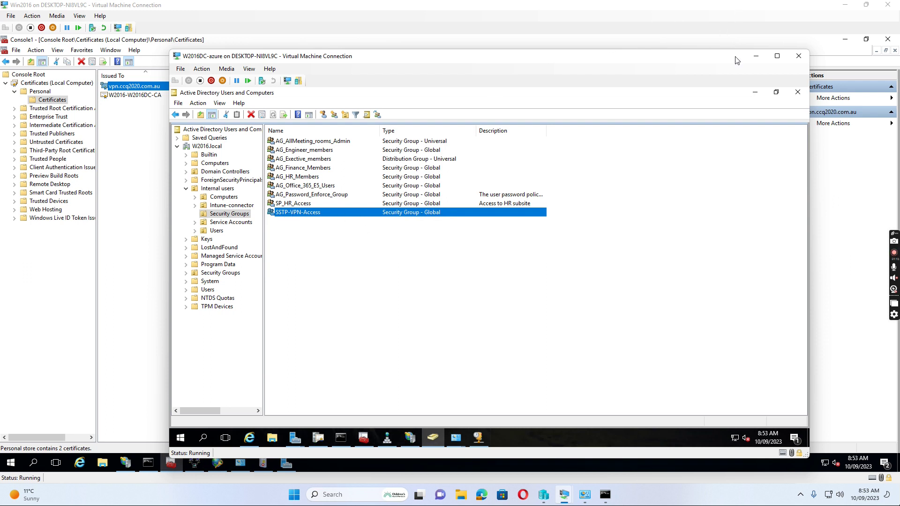
mouse_move(564, 494)
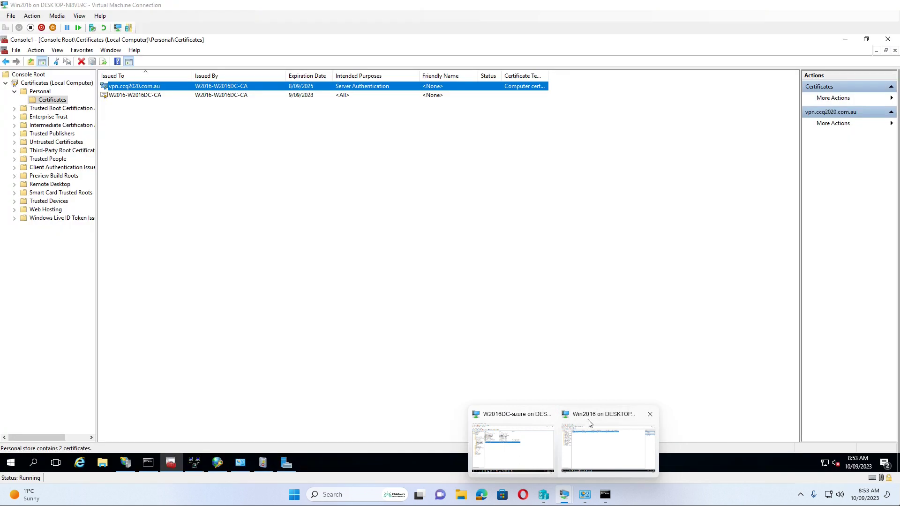
click(588, 420)
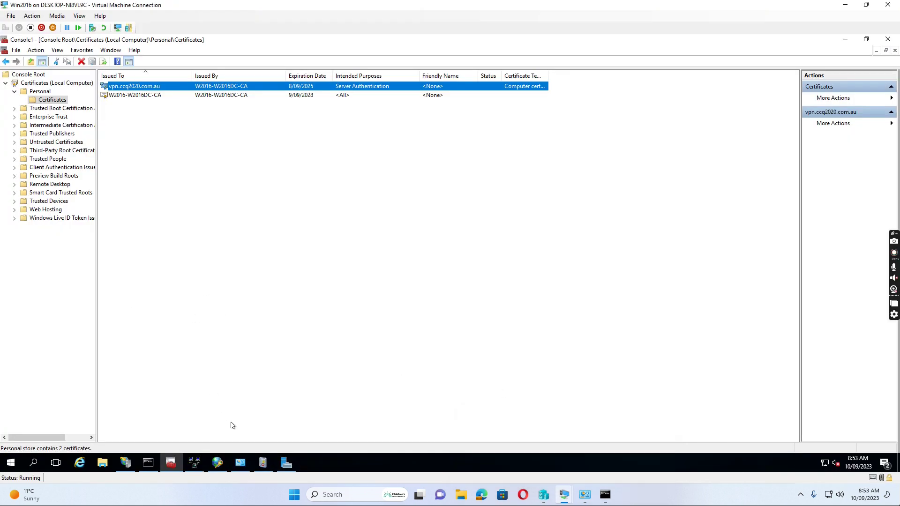
- In Server Manager, start Add Roles and Features with role-based installation on the local server
click(287, 462)
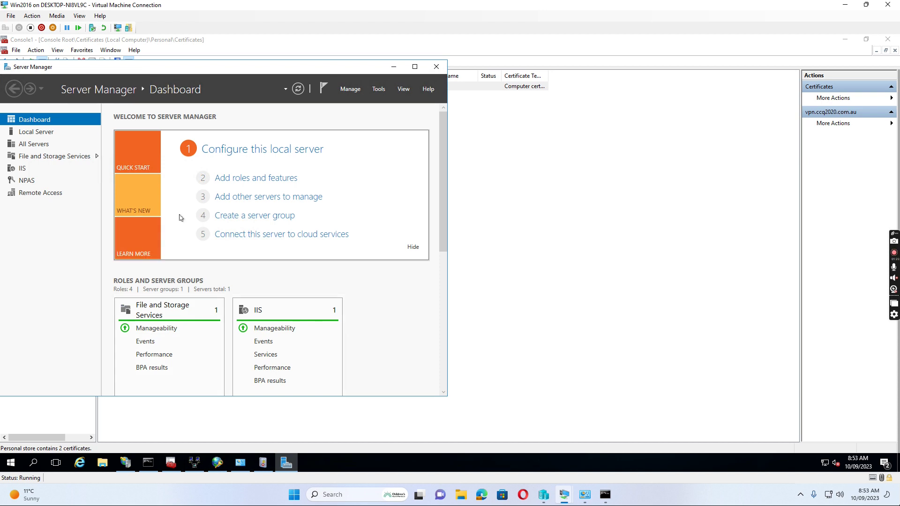
click(248, 178)
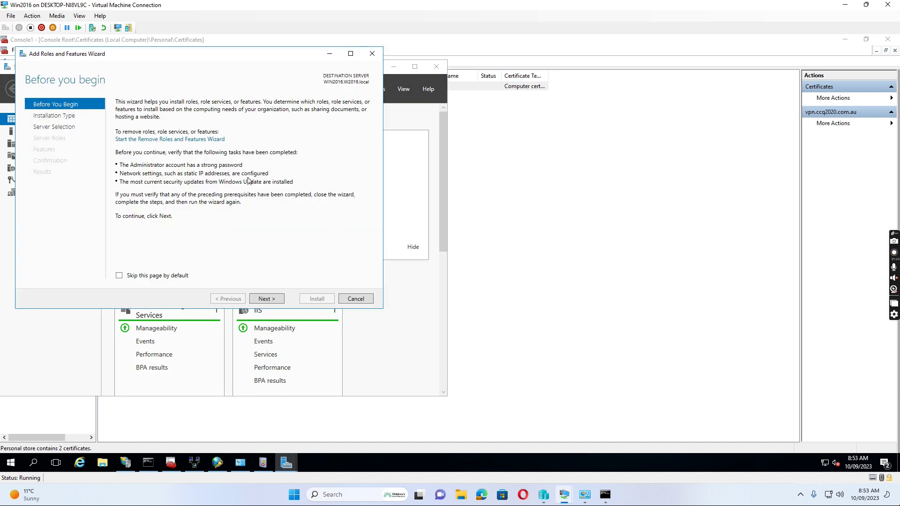
click(268, 299)
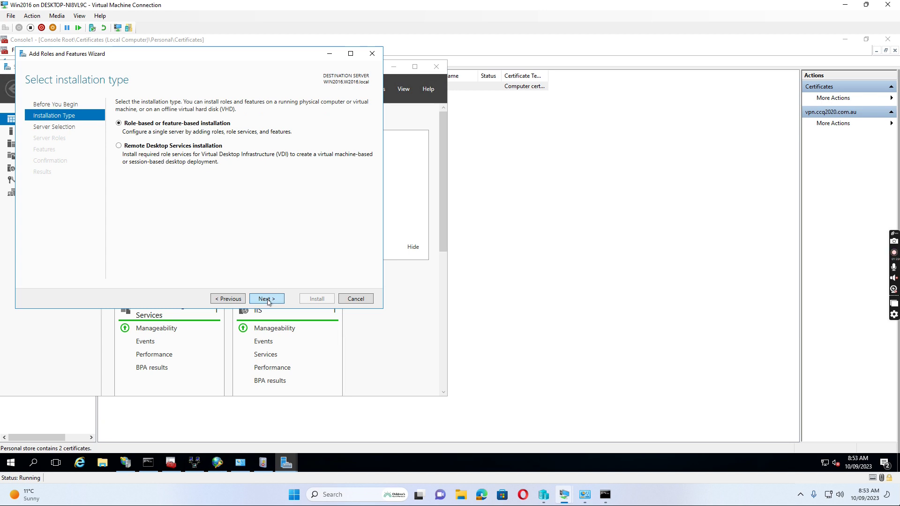
click(267, 299)
click(266, 299)
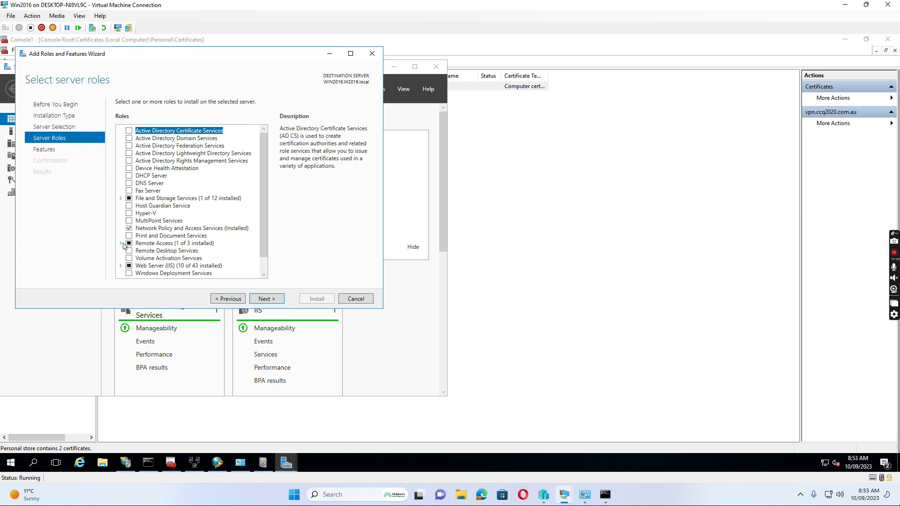
- Expand Remote Access to confirm DirectAccess and VPN (RAS) is installed, then close the wizard
click(122, 243)
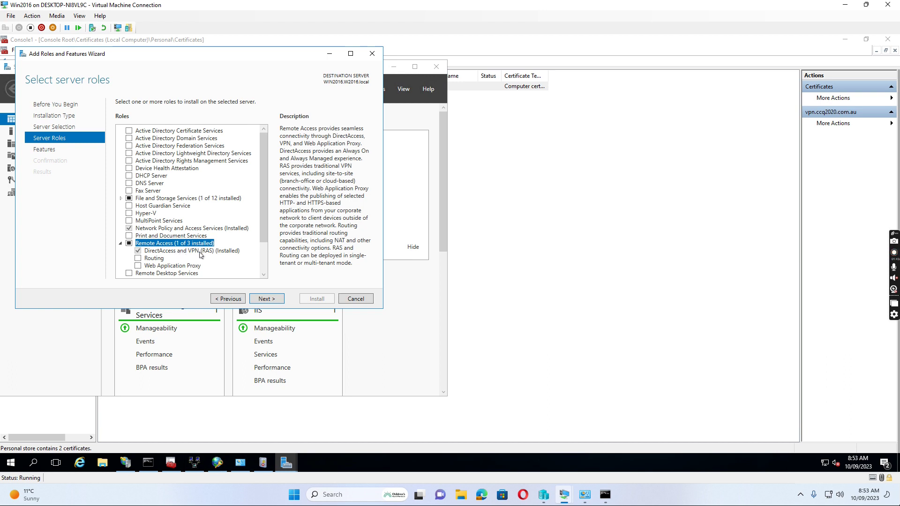
scroll(264, 236, down, 2)
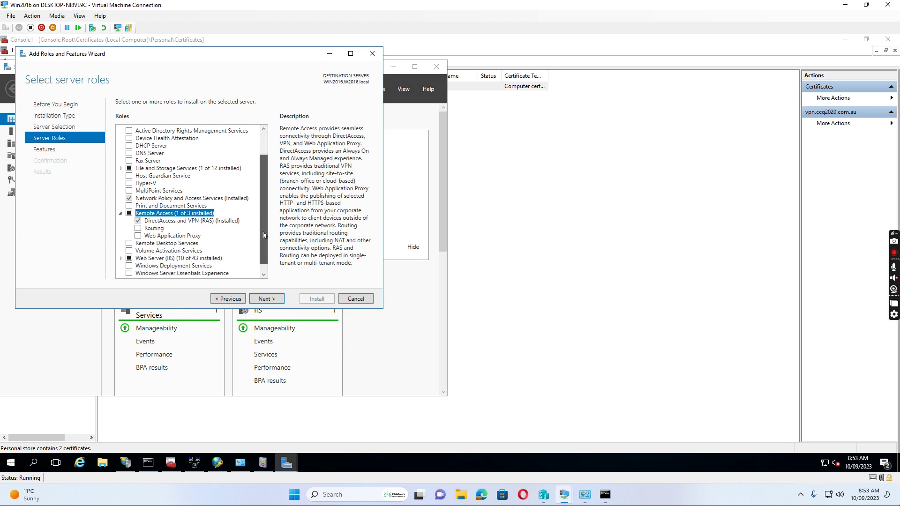
scroll(264, 236, down, 1)
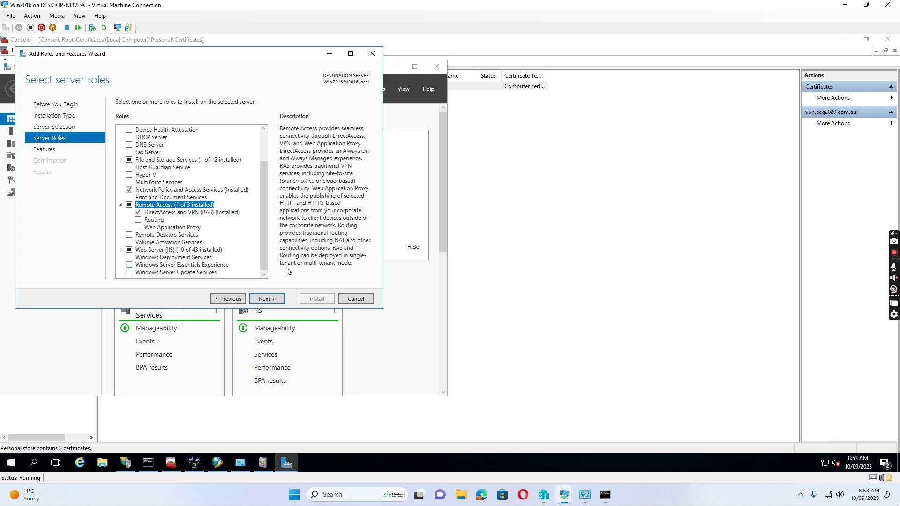
click(372, 55)
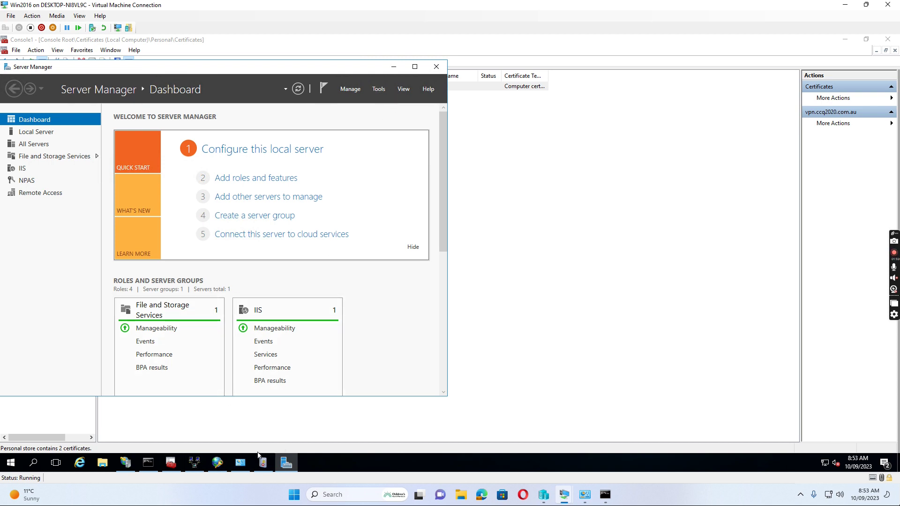
click(218, 464)
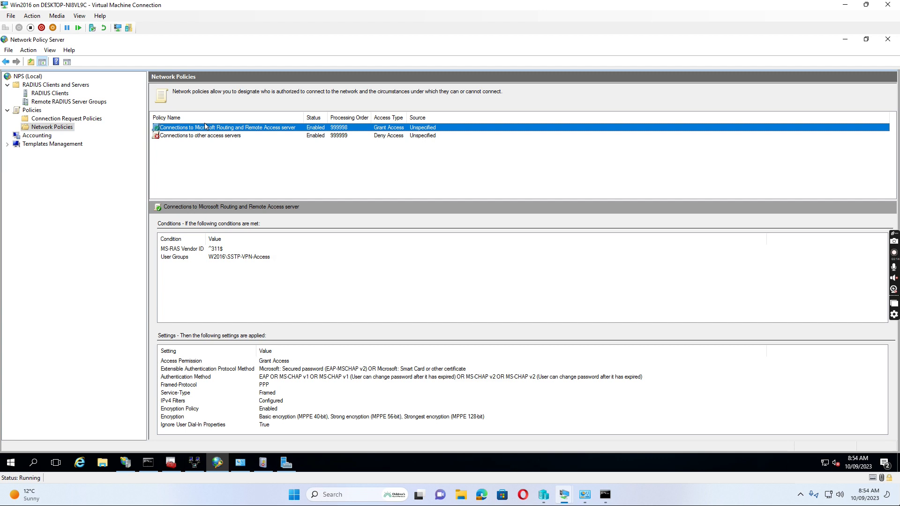
double_click(233, 130)
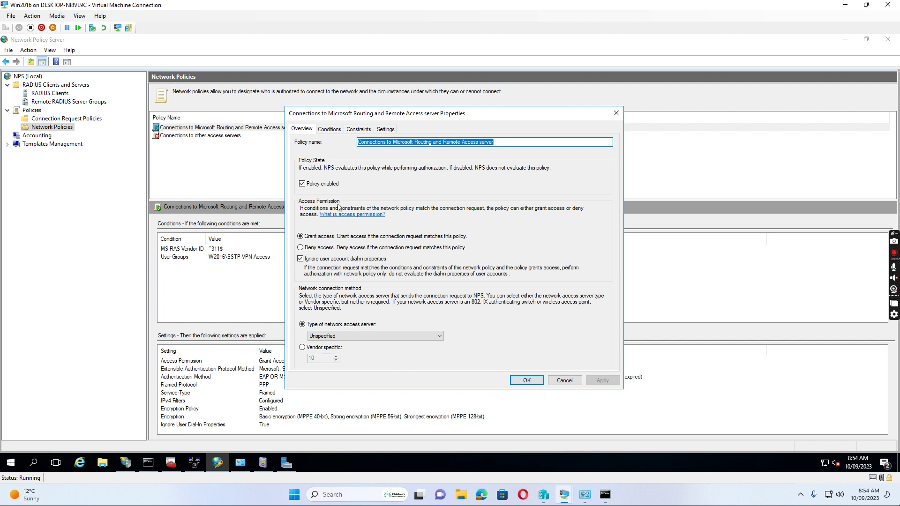
click(329, 130)
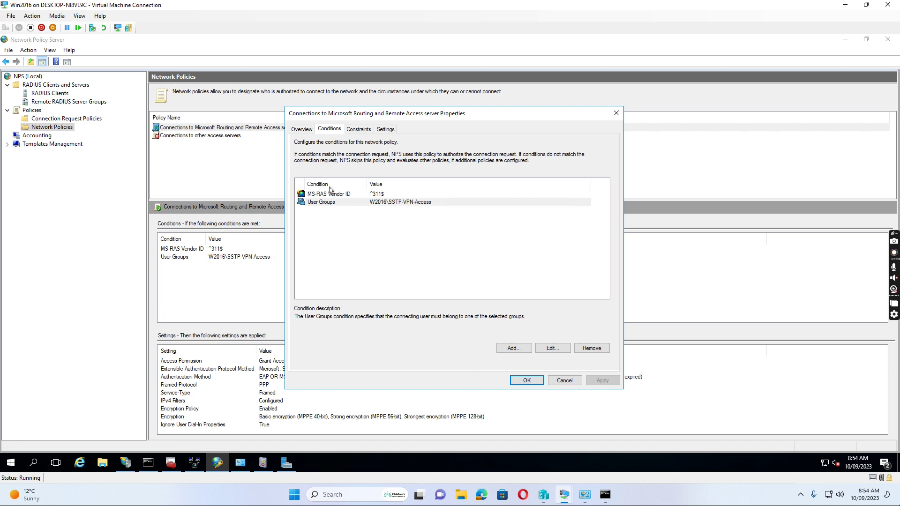
click(322, 205)
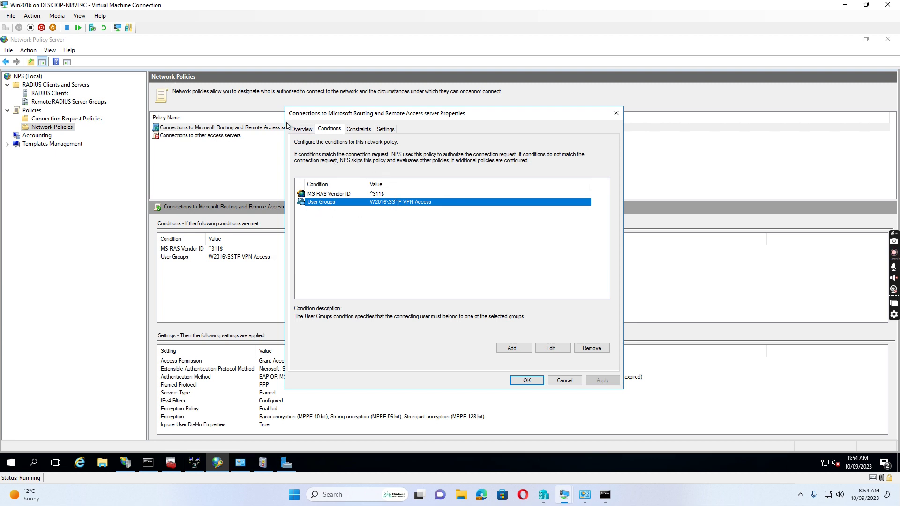
click(527, 380)
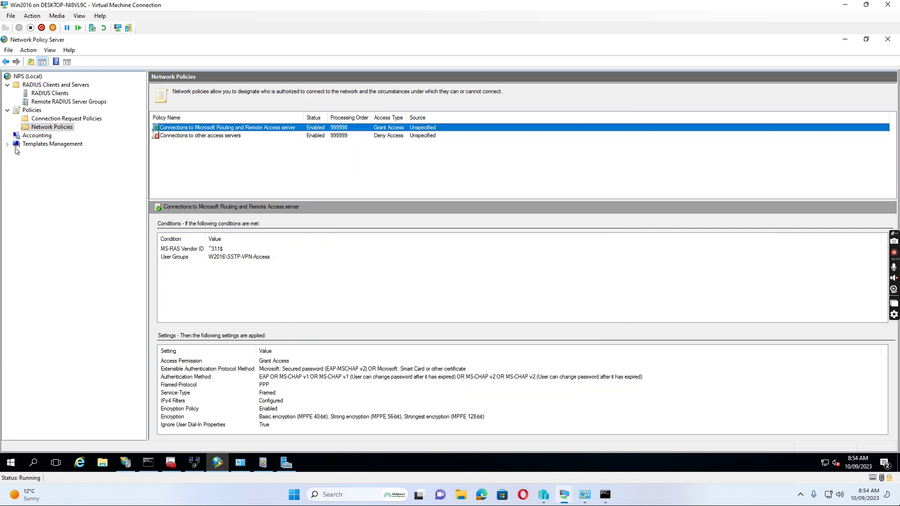
click(846, 39)
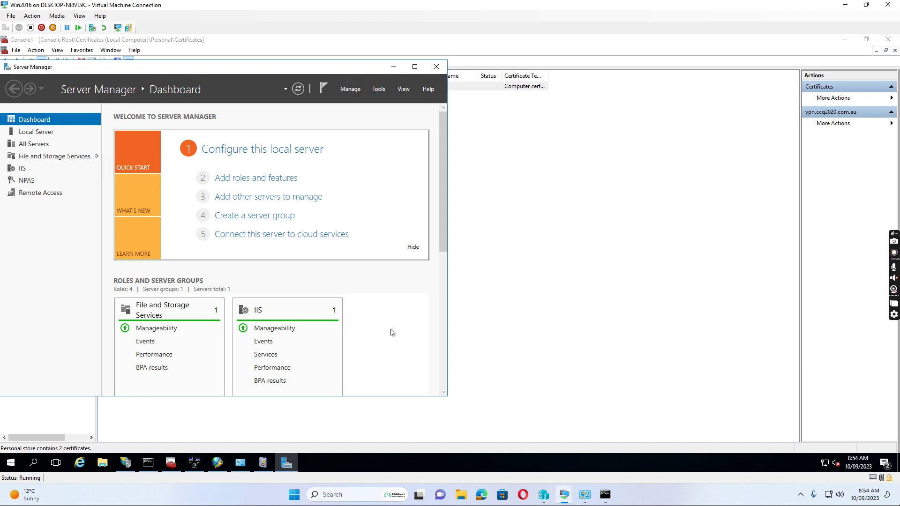
- Run the Routing and Remote Access setup on WIN2016 with Custom configuration and VPN access
click(191, 462)
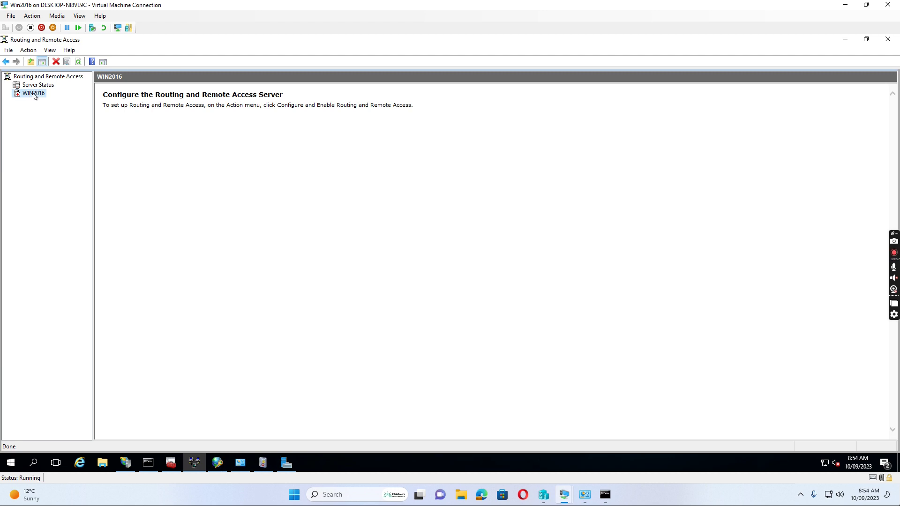
right_click(33, 94)
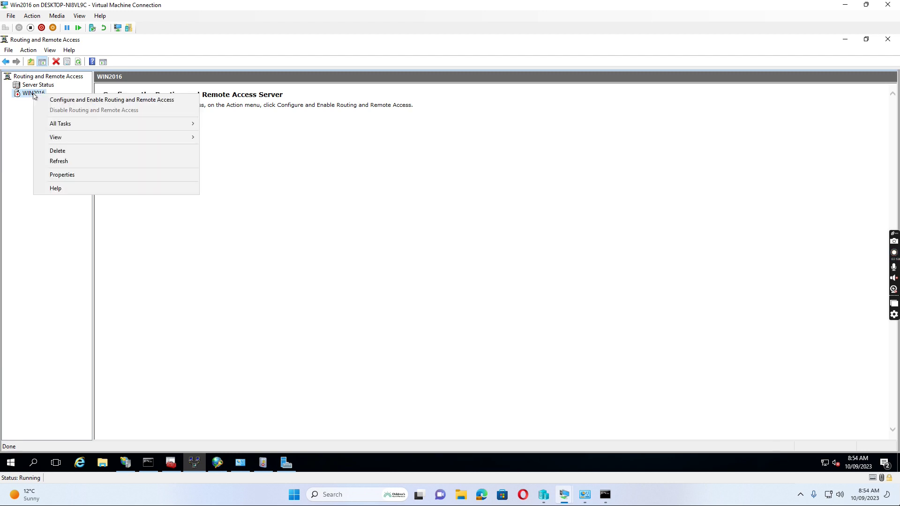
click(90, 101)
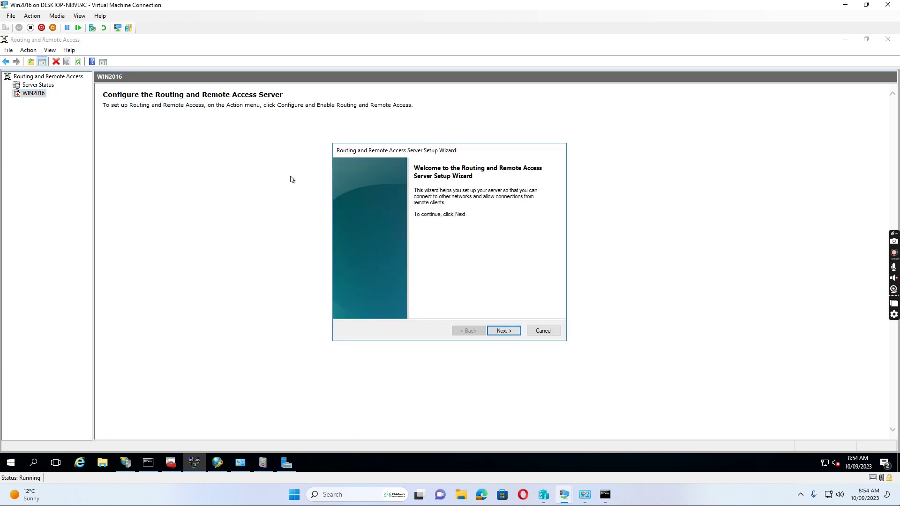
click(503, 331)
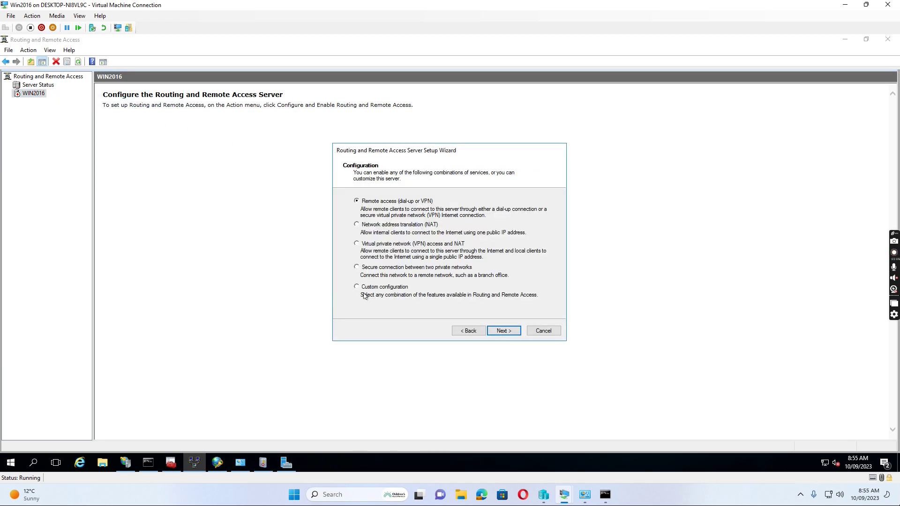
click(506, 333)
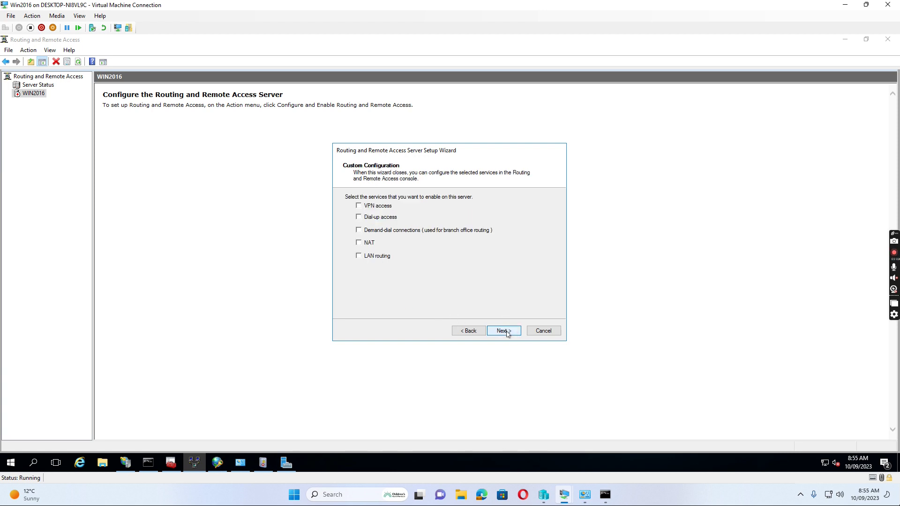
click(359, 206)
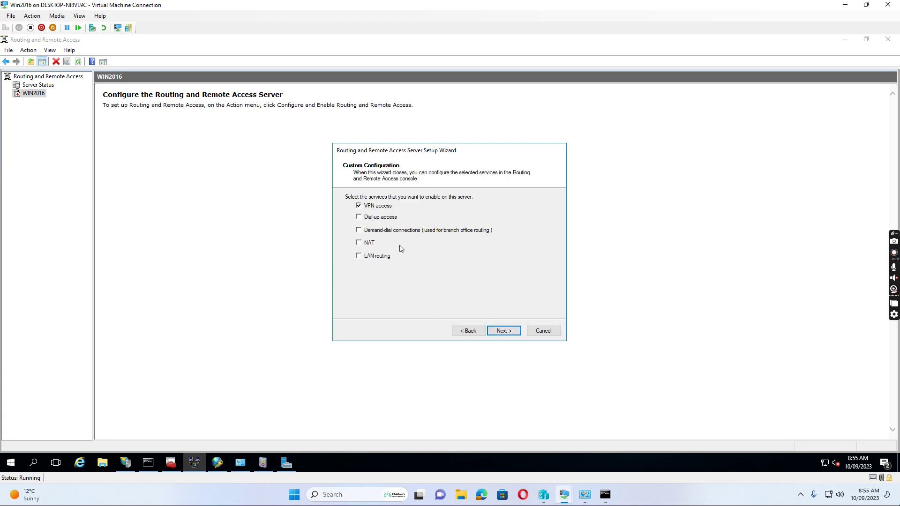
click(508, 333)
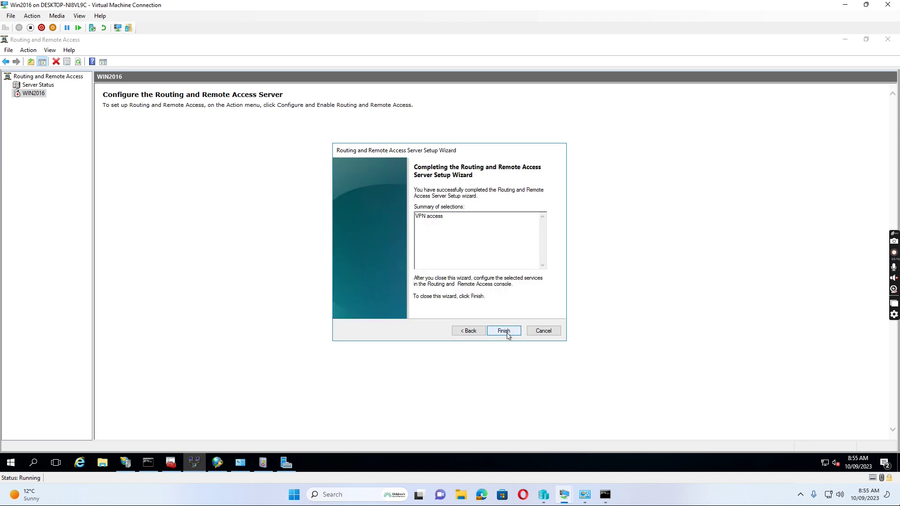
- Finish the wizard, accept the policy notices, and start the Routing and Remote Access service
click(504, 331)
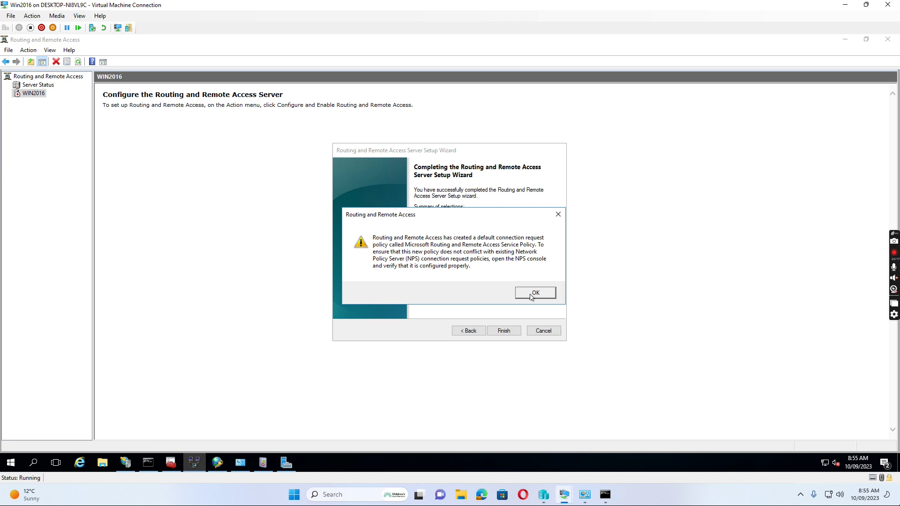
click(531, 298)
click(430, 270)
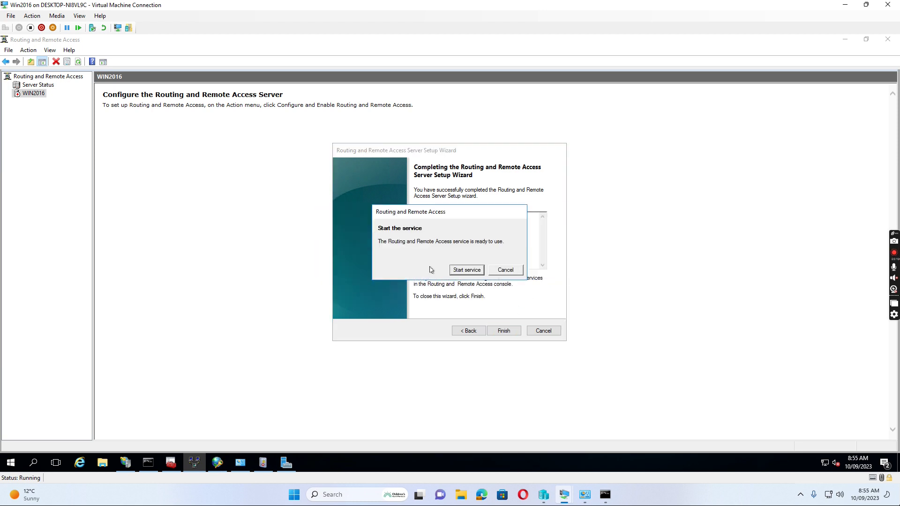
click(467, 271)
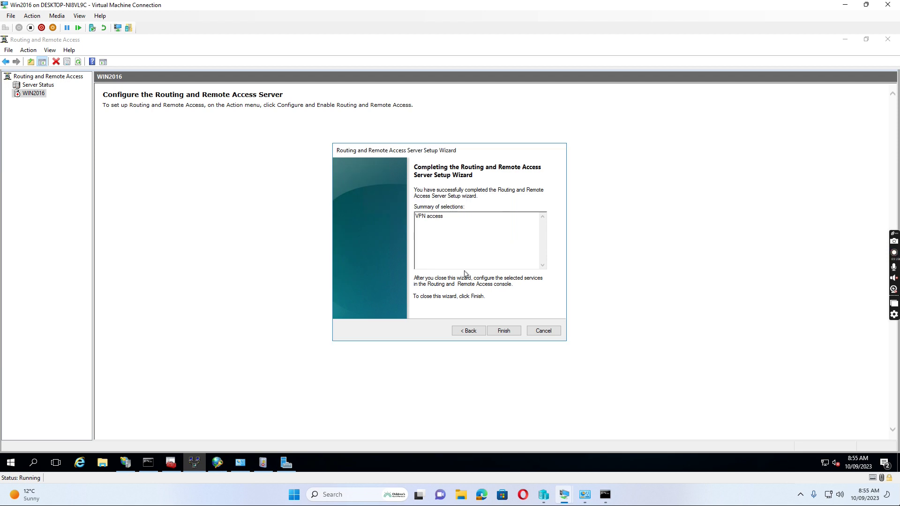
click(504, 331)
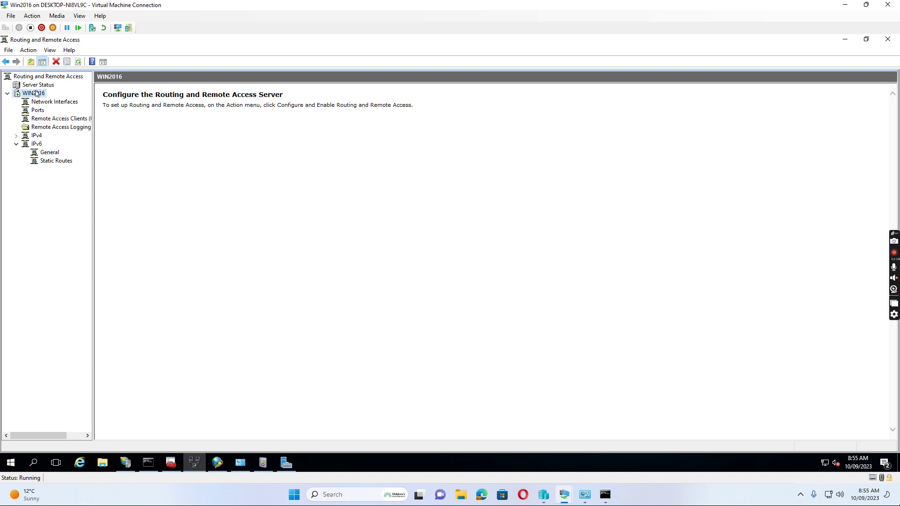
right_click(37, 95)
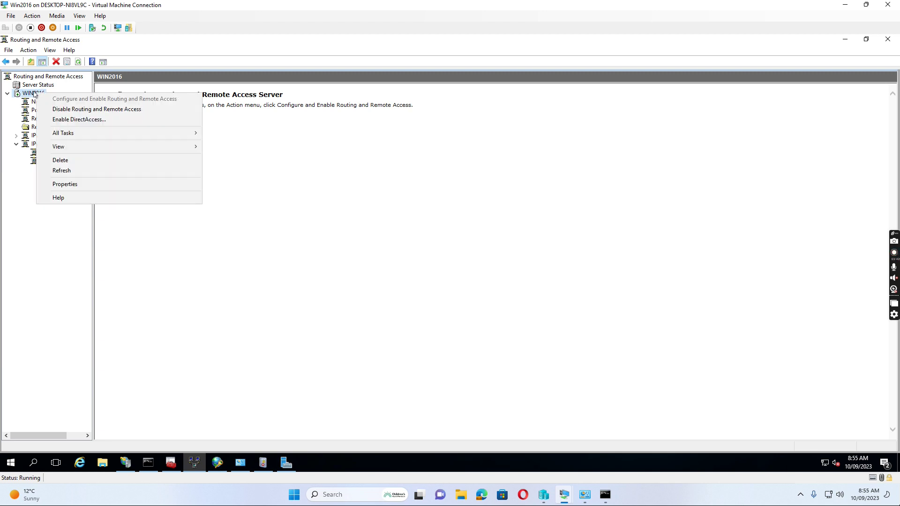
click(73, 185)
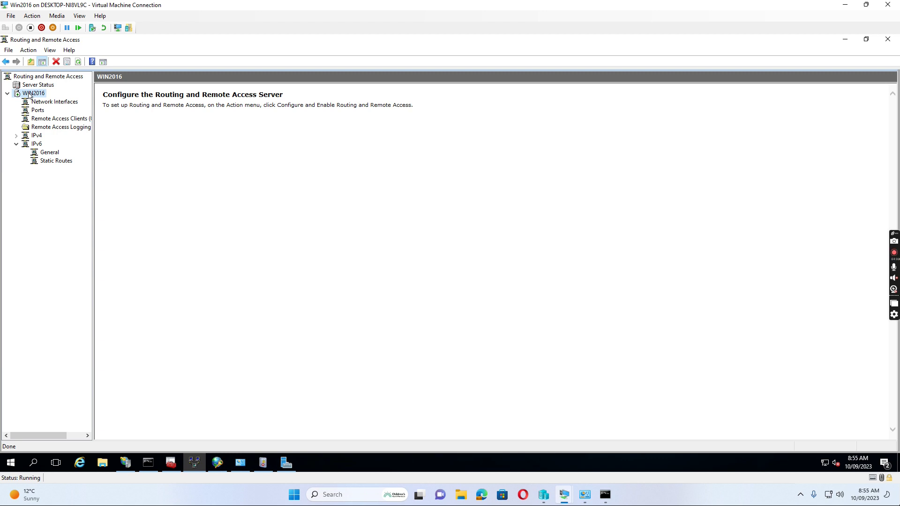
right_click(29, 94)
click(60, 186)
right_click(33, 95)
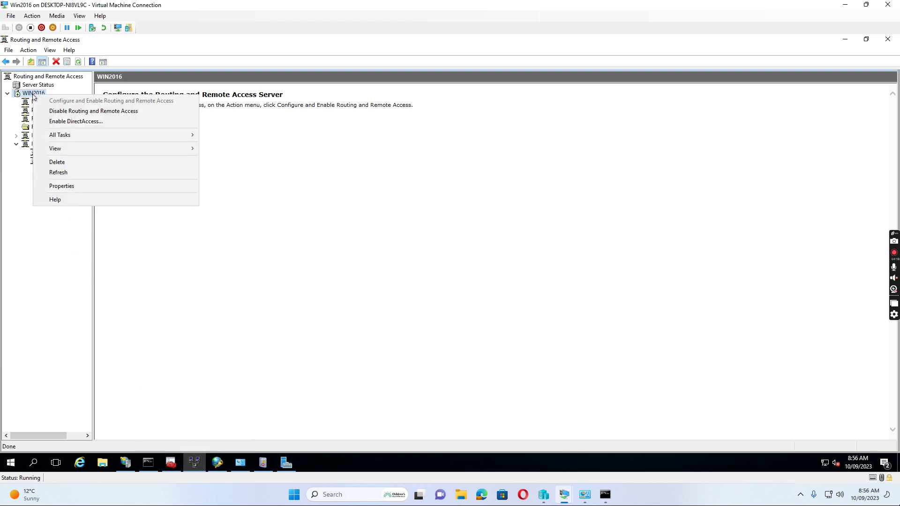
click(58, 186)
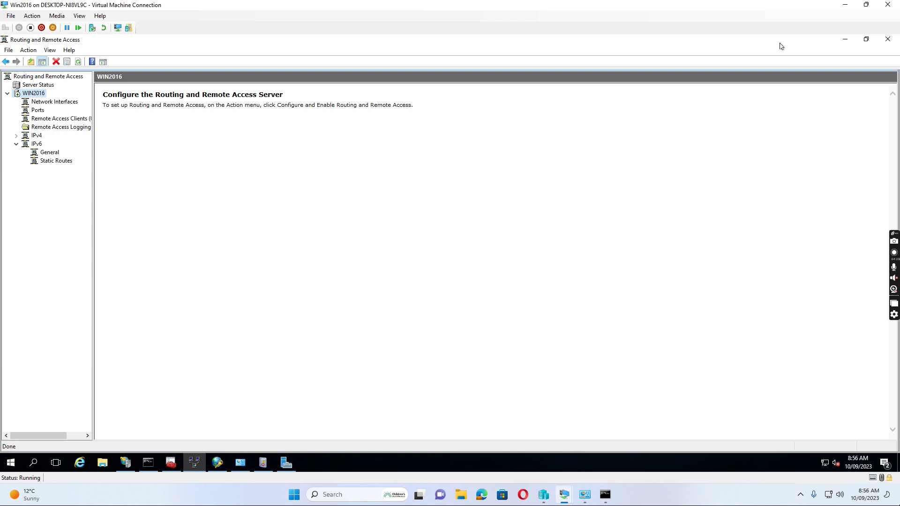
- Close Server Manager and the certificates console without saving, and dismiss the policy properties
click(866, 38)
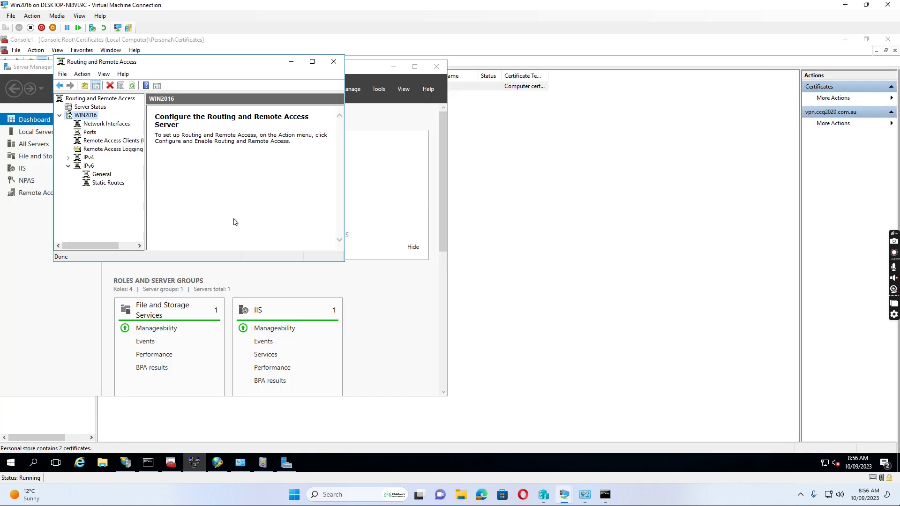
click(437, 69)
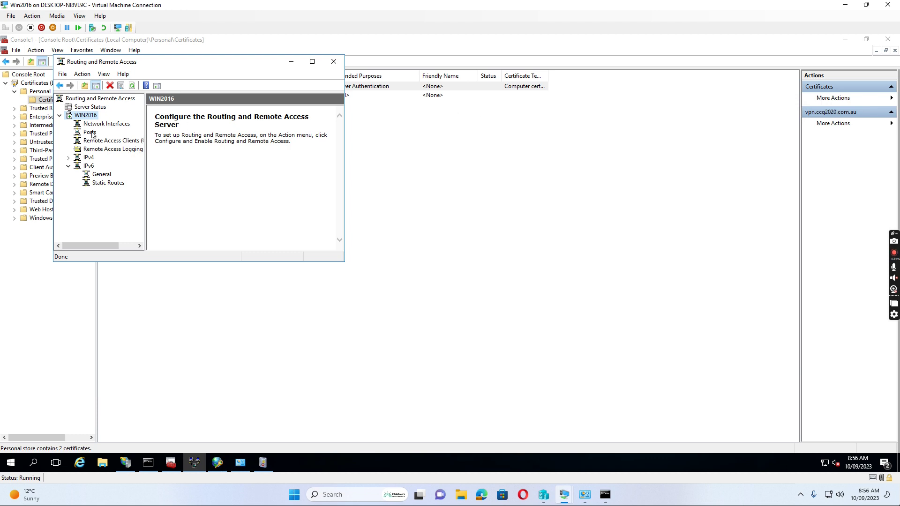
right_click(87, 117)
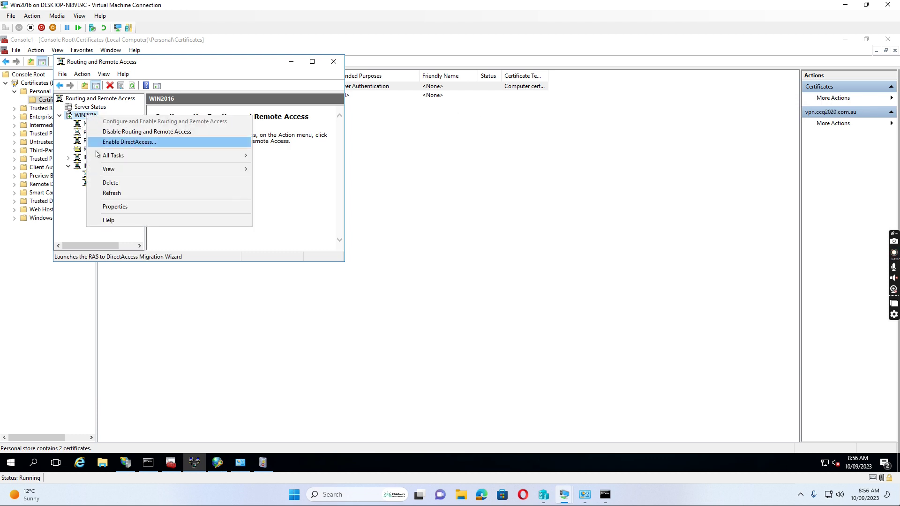
click(118, 208)
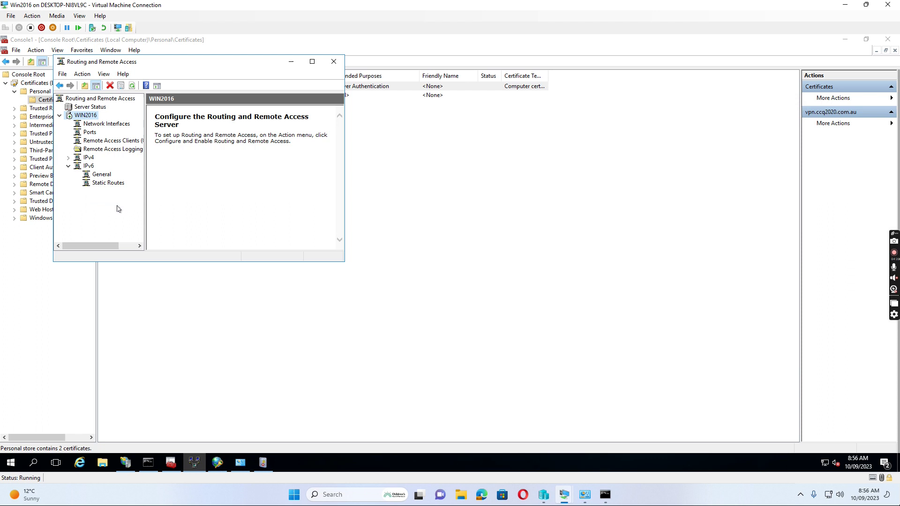
click(888, 40)
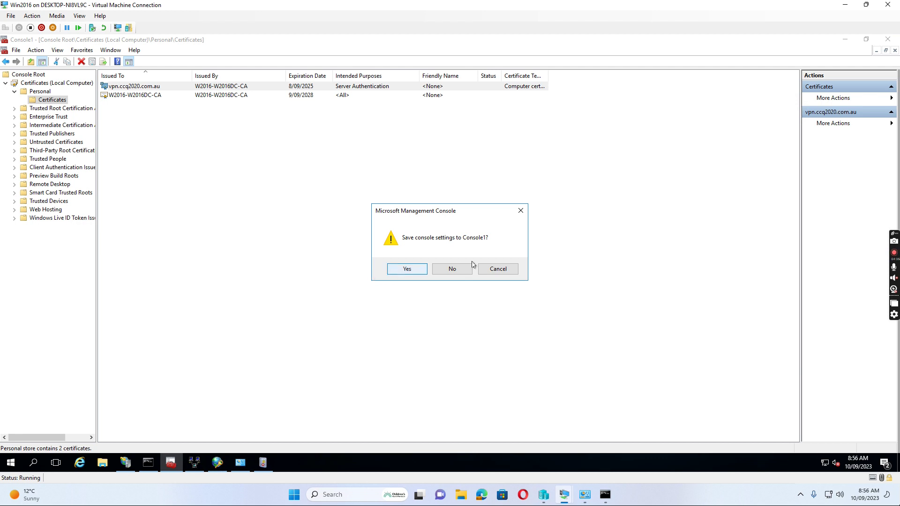
click(464, 273)
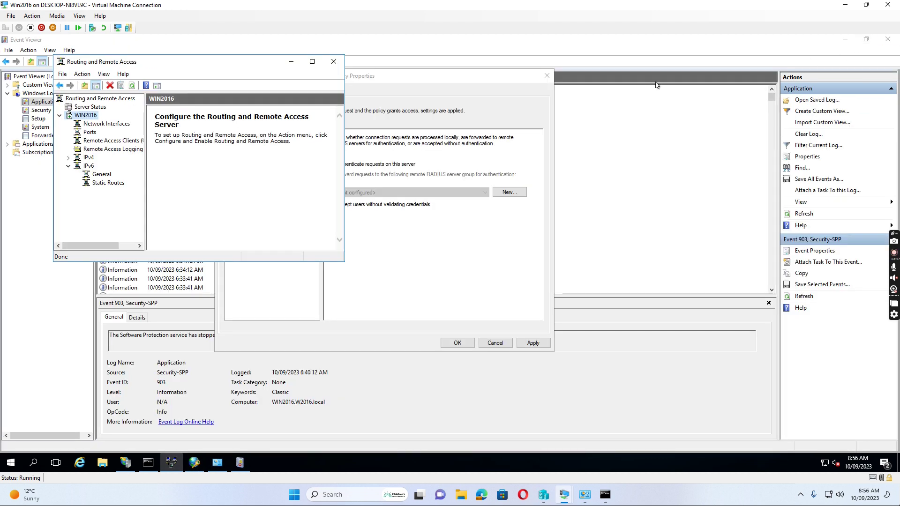
click(405, 266)
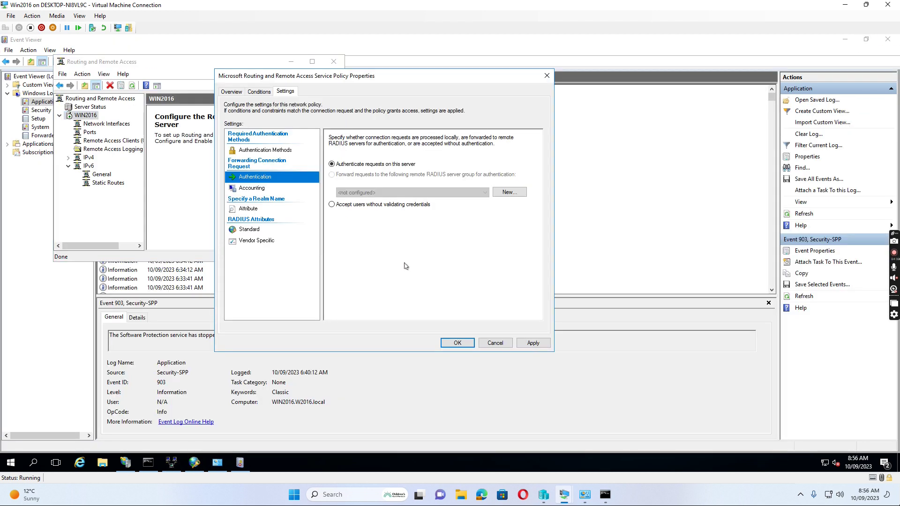
click(495, 342)
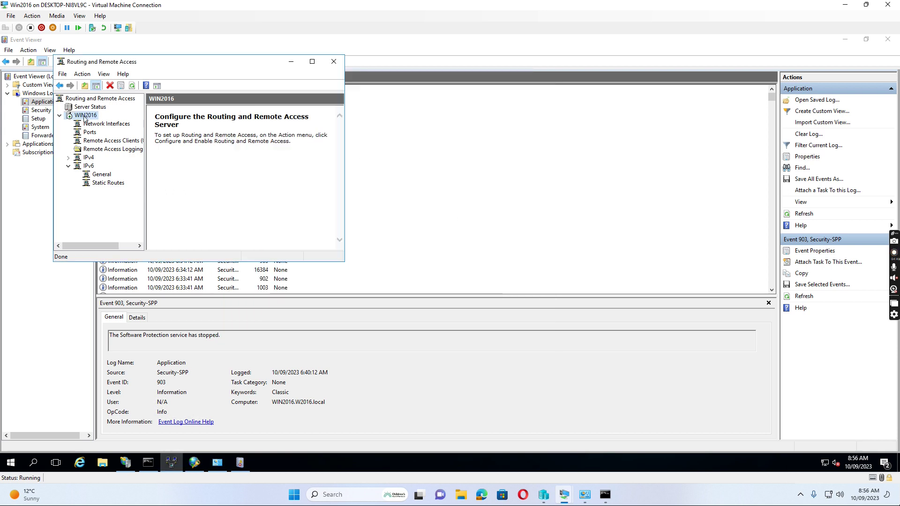
- Close Event Viewer and dismiss the WIN2016 server option menus
right_click(84, 118)
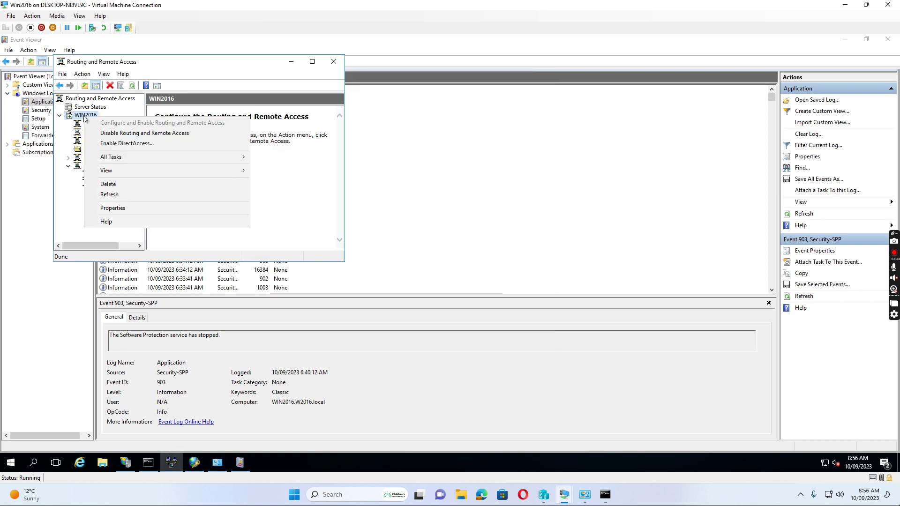
click(112, 209)
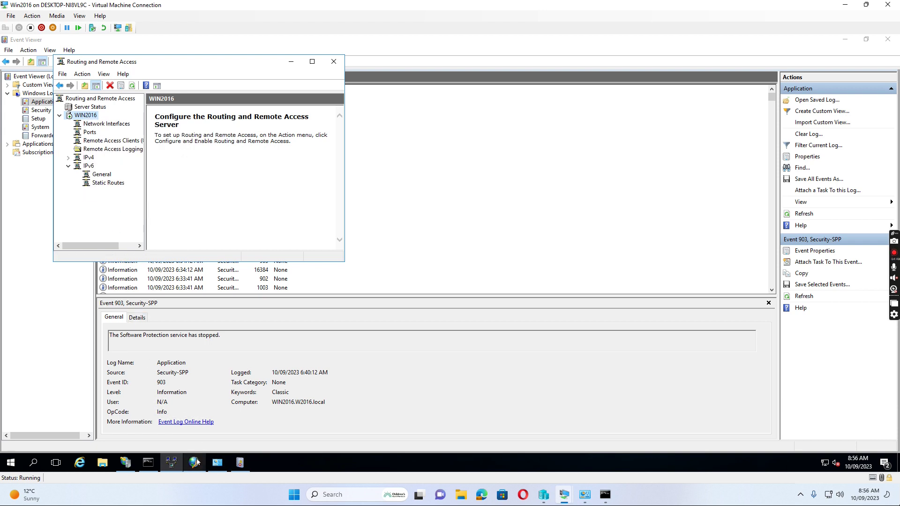
mouse_move(196, 462)
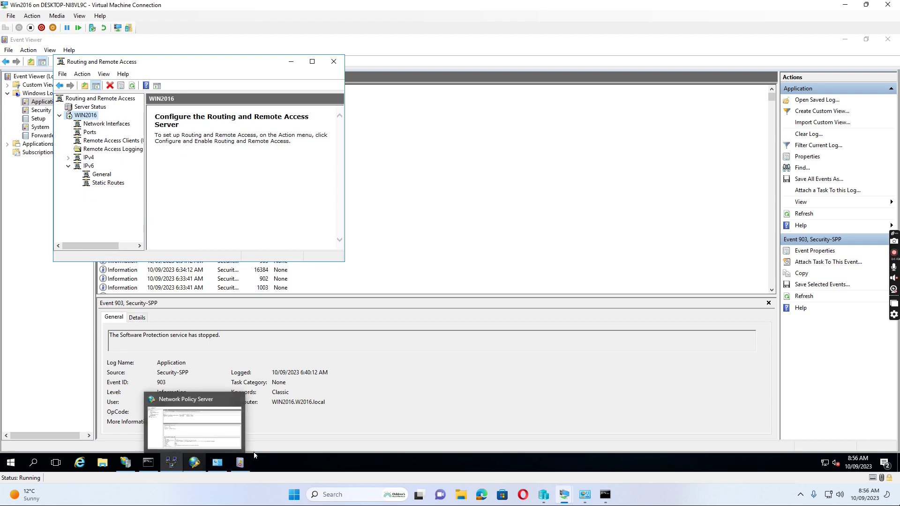
click(240, 461)
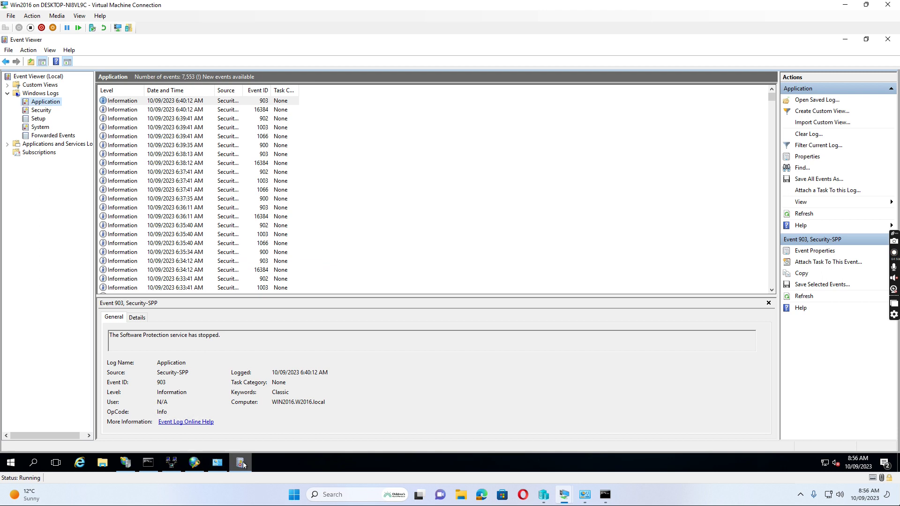
click(888, 39)
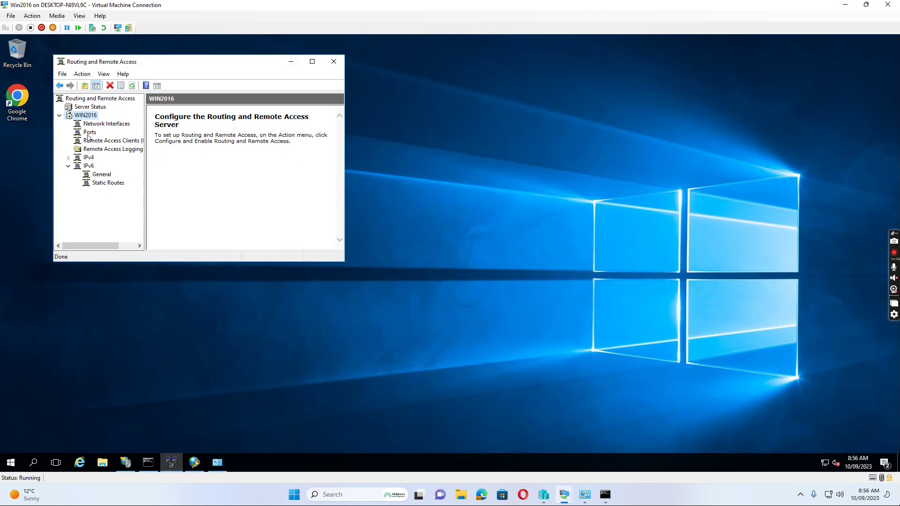
right_click(83, 115)
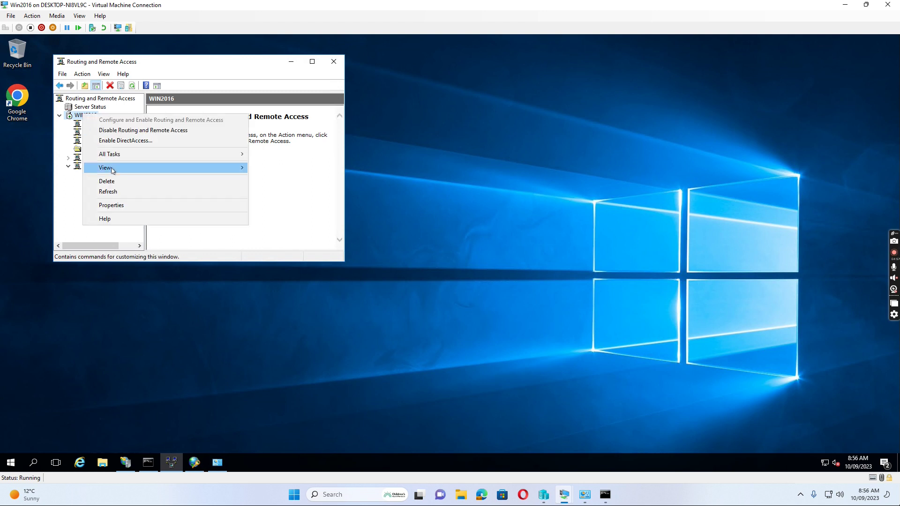
click(132, 86)
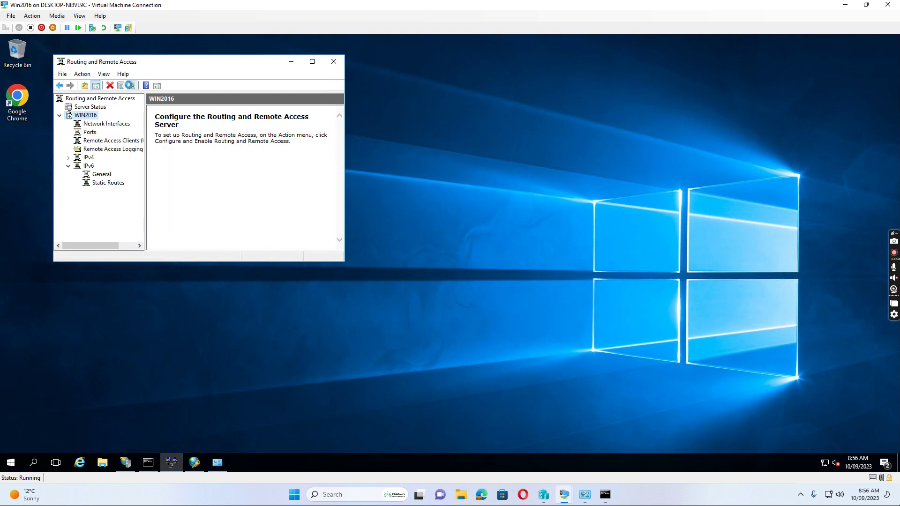
right_click(91, 117)
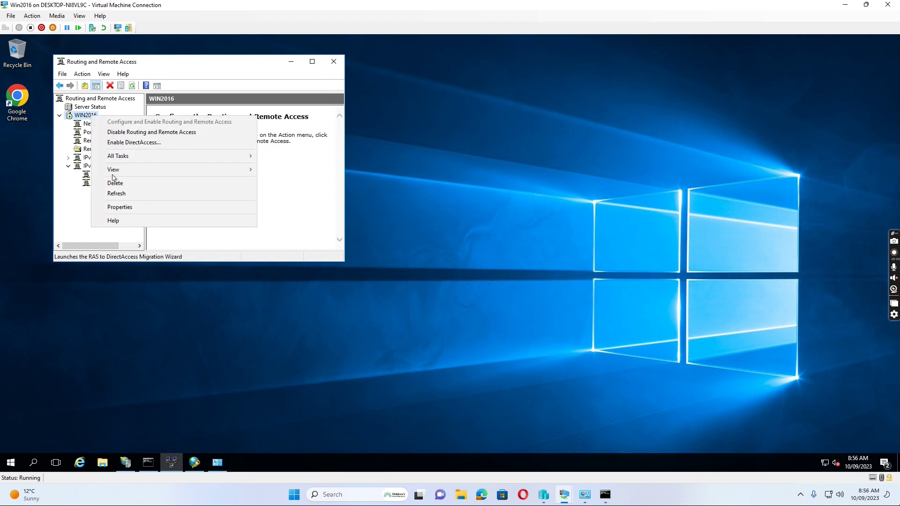
click(132, 208)
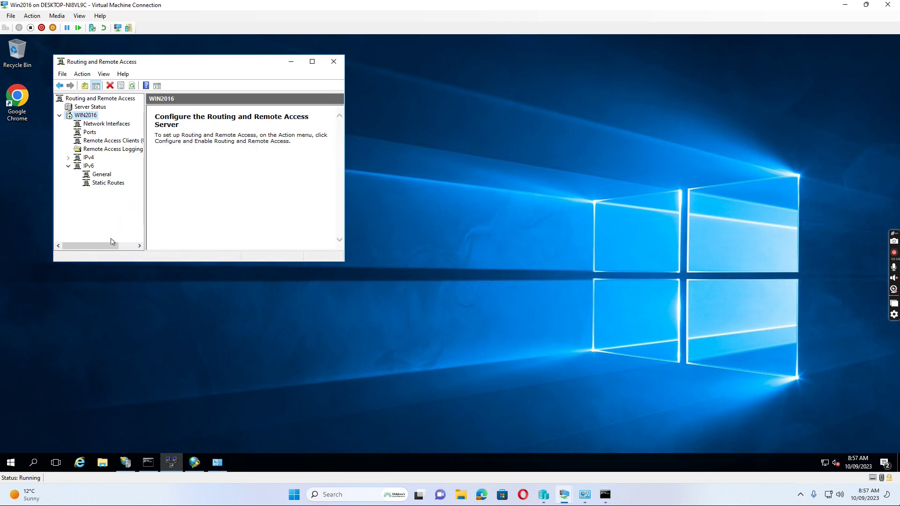
- Close the Network Policy Server window and the Routing and Remote Access console
mouse_move(195, 465)
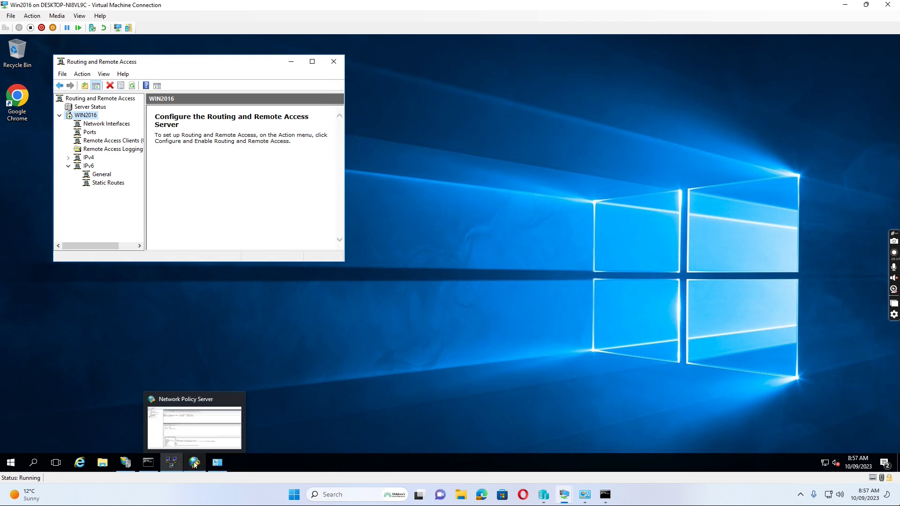
right_click(195, 464)
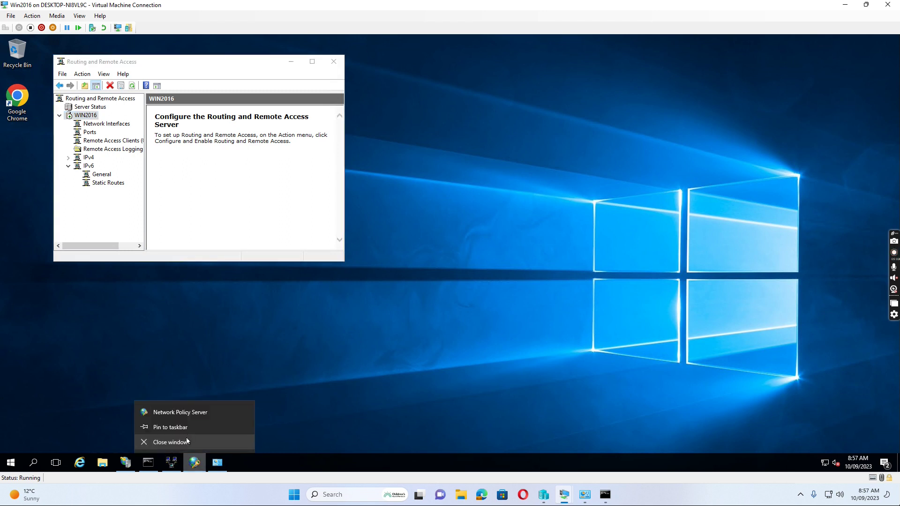
click(171, 443)
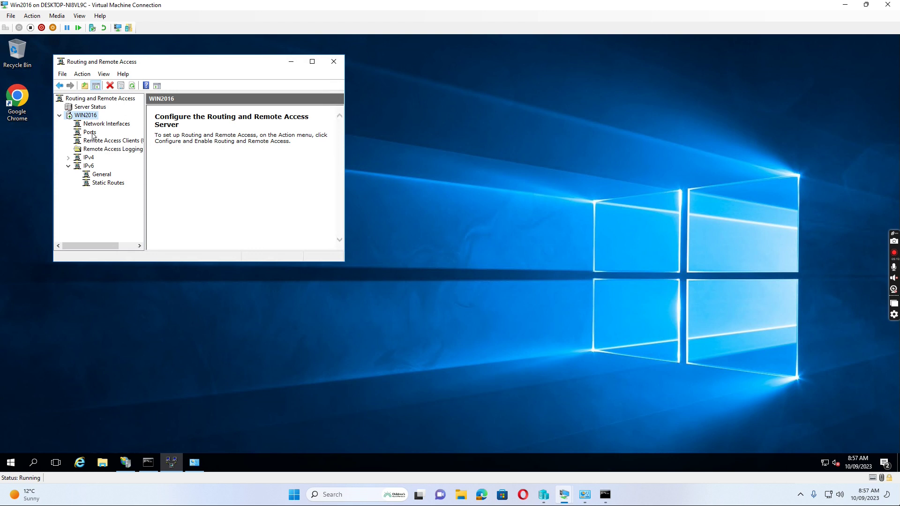
click(333, 62)
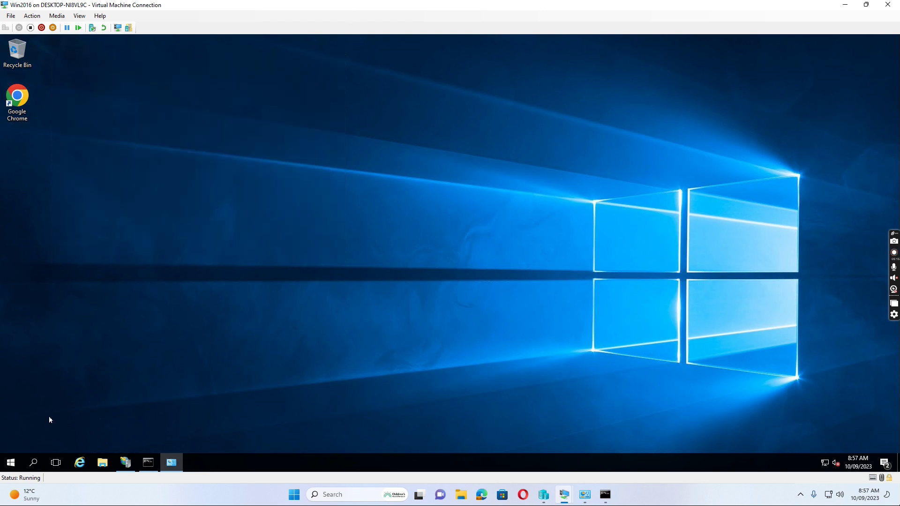
- Launch Routing and Remote Access from Windows Administrative Tools and close the Remote Access Management Console
click(10, 462)
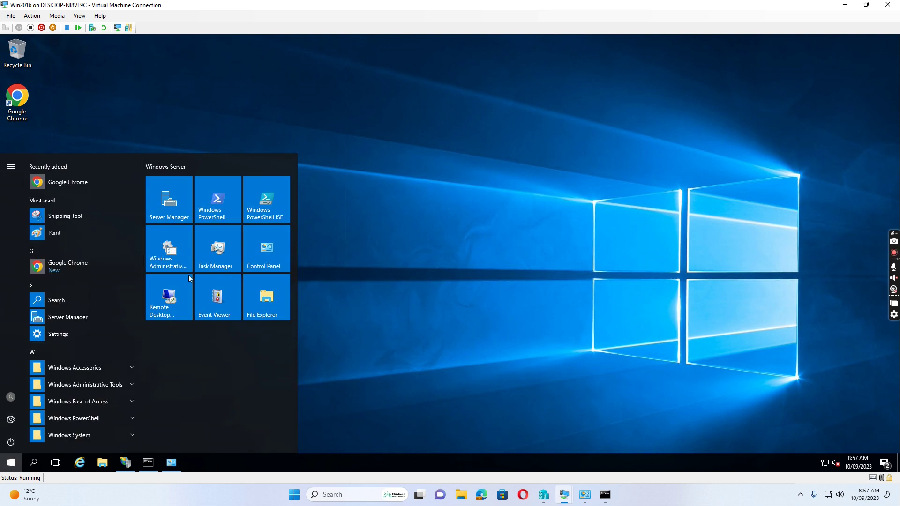
click(168, 248)
click(98, 200)
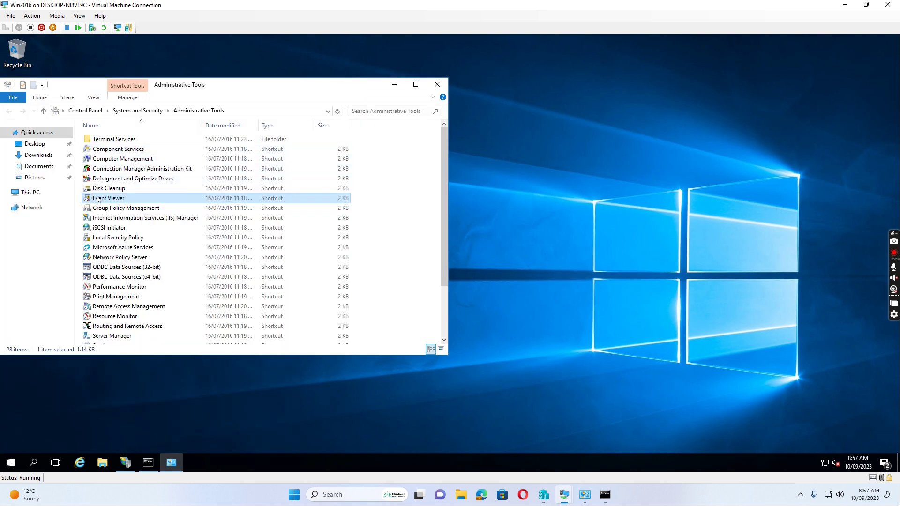
scroll(128, 256, down, 1)
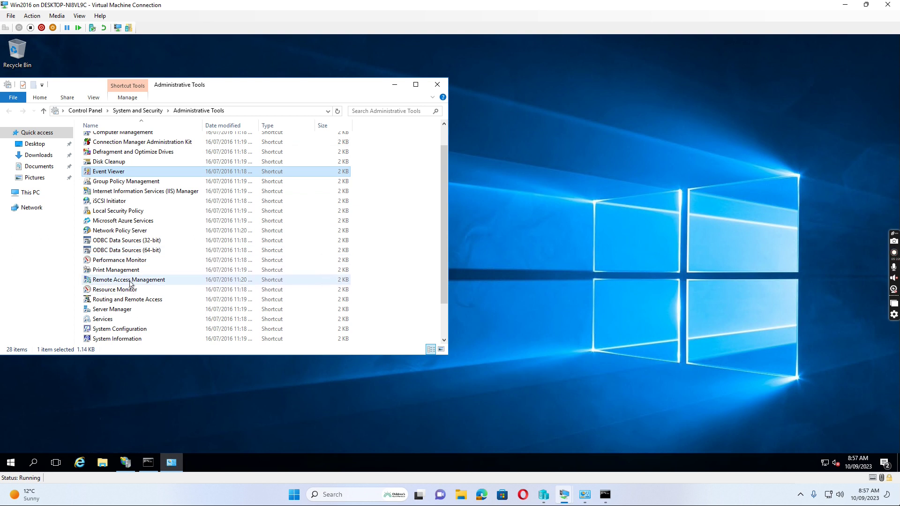
double_click(134, 281)
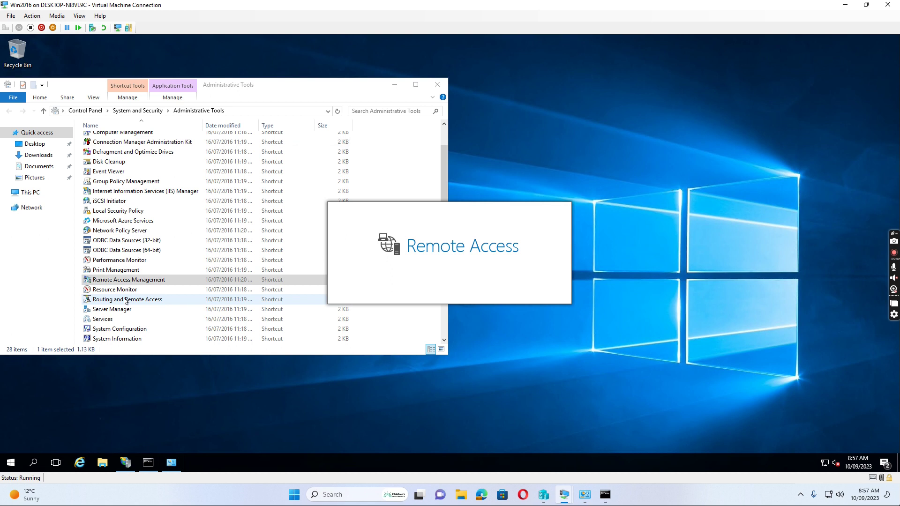
click(126, 300)
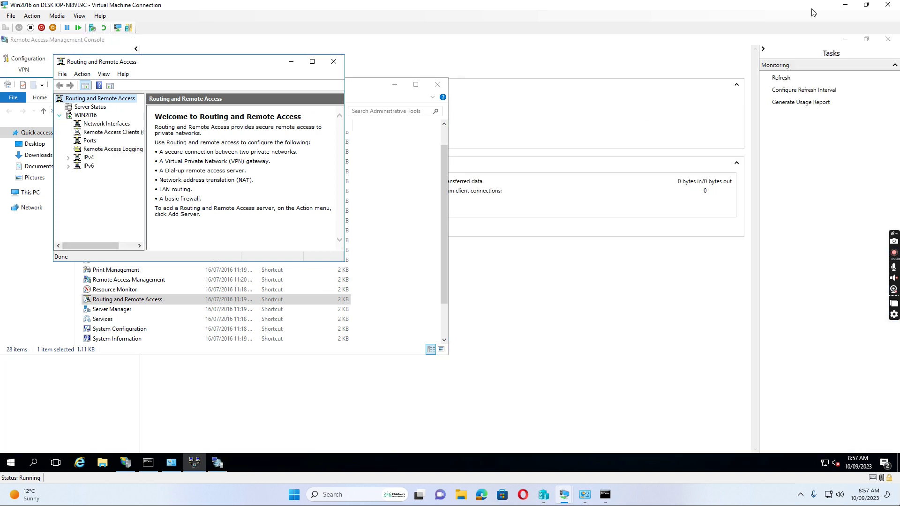
click(888, 39)
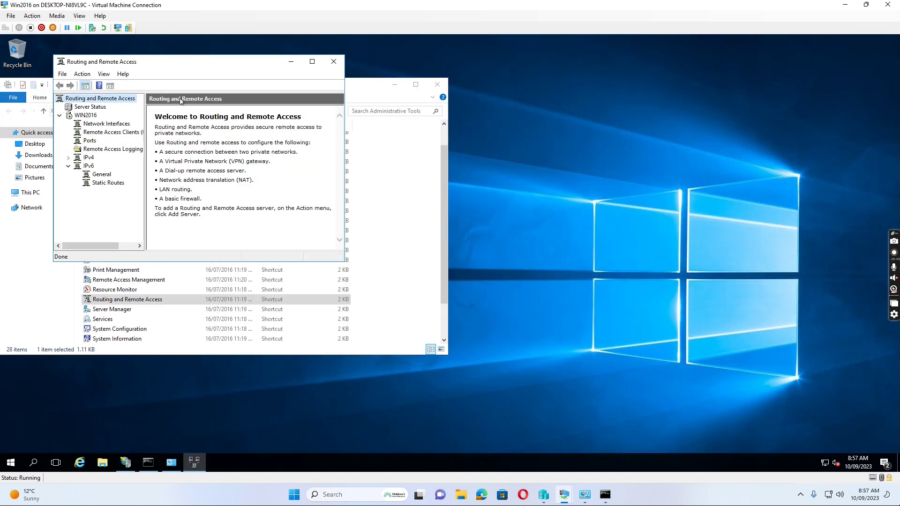
right_click(86, 117)
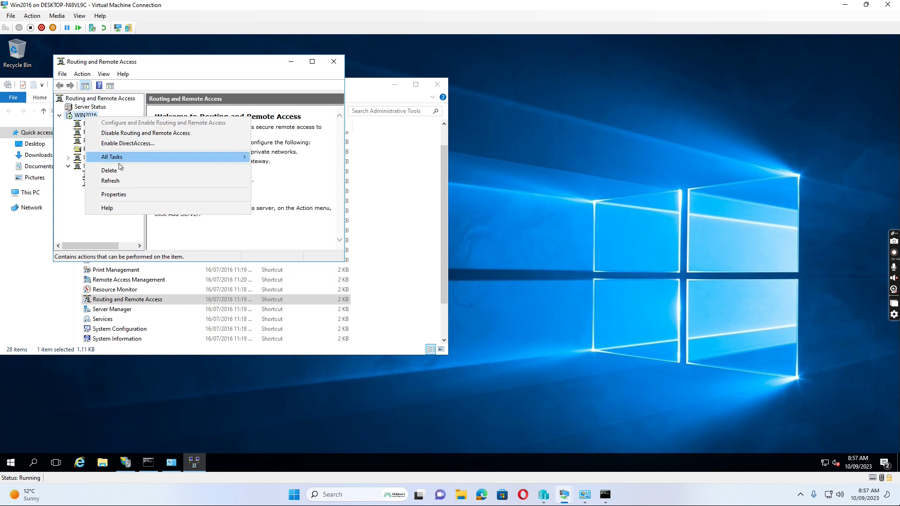
- In WIN2016's Security properties, keep EAP and MS-CHAP v2 and select the vpn.ccq2020.com.au SSTP certificate
click(114, 197)
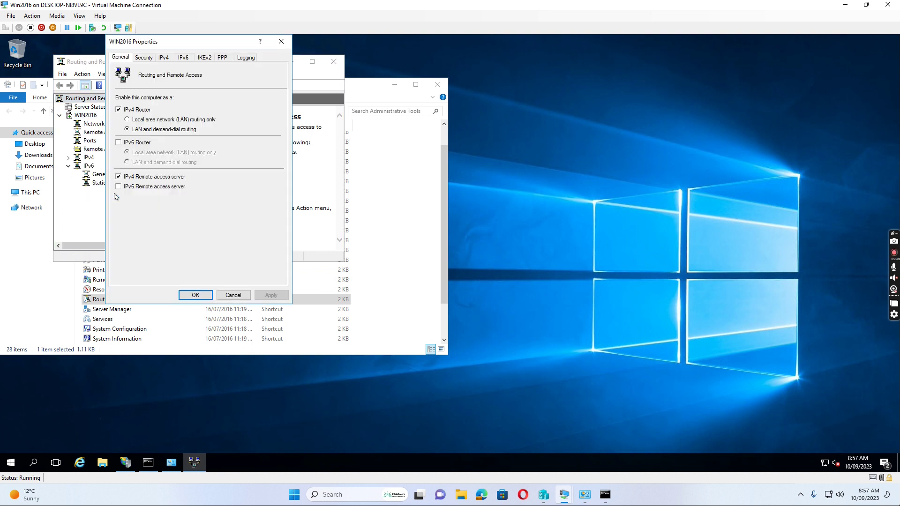
click(145, 58)
click(149, 108)
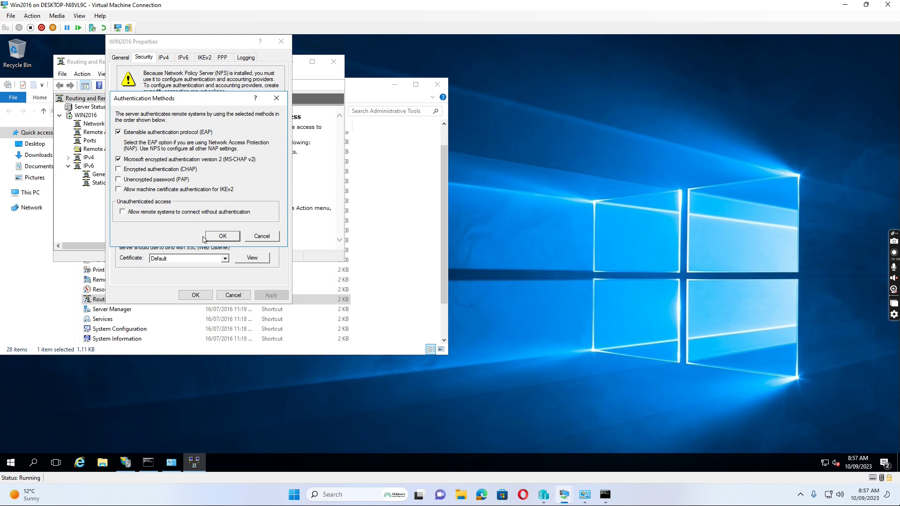
click(222, 236)
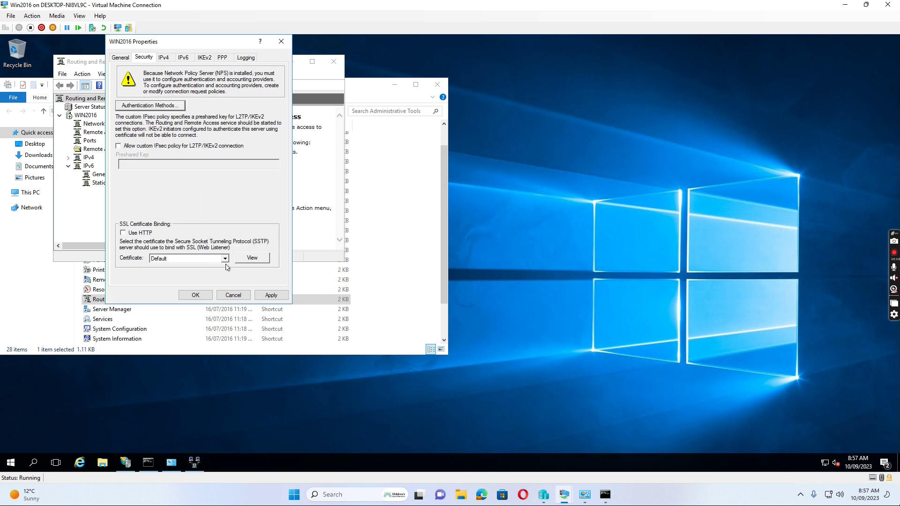
click(224, 258)
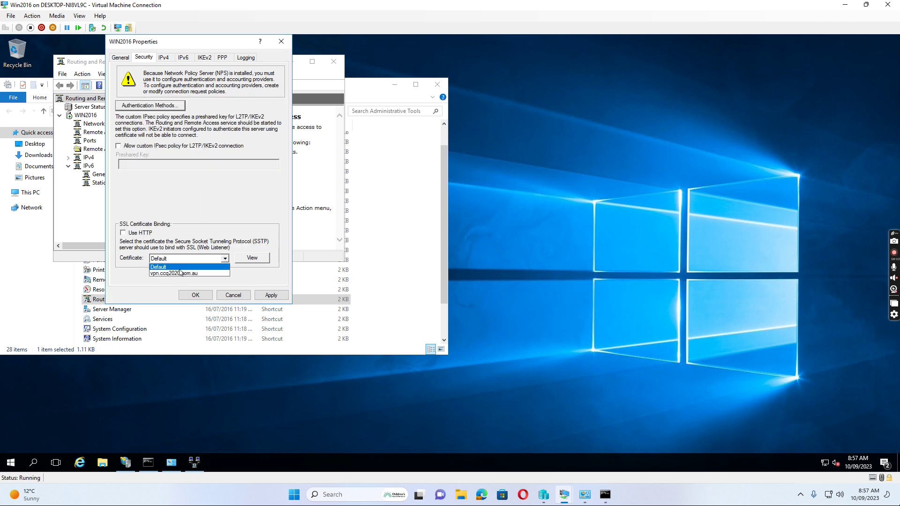
click(182, 274)
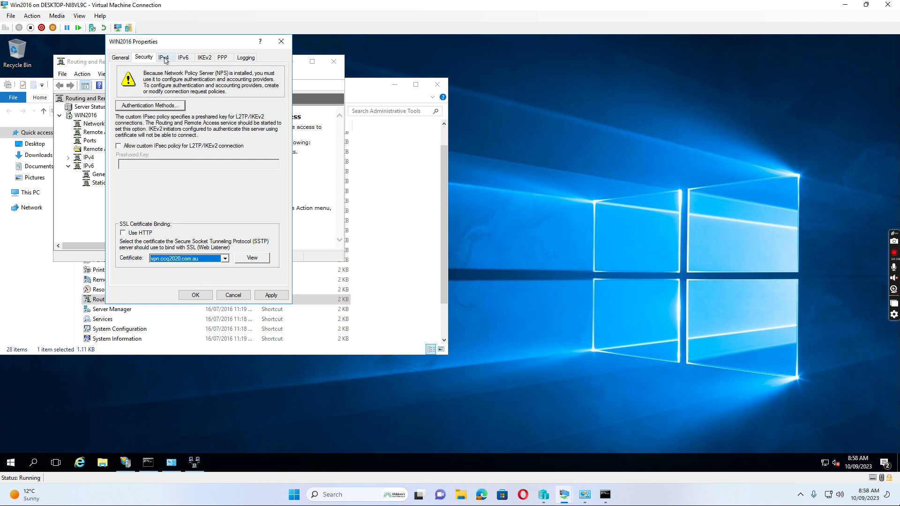
- Review the IPv4 and Logging settings, apply the changes, confirm the service restart, and close the dialog
click(164, 57)
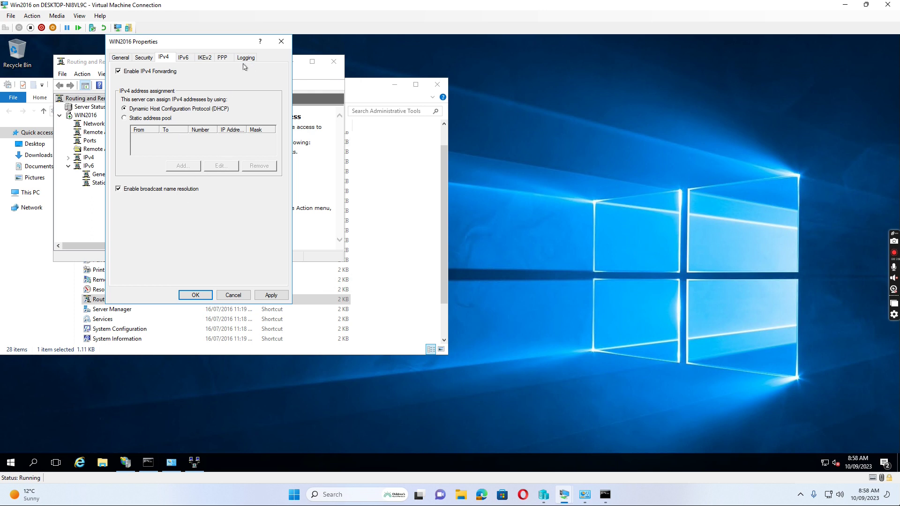
click(249, 58)
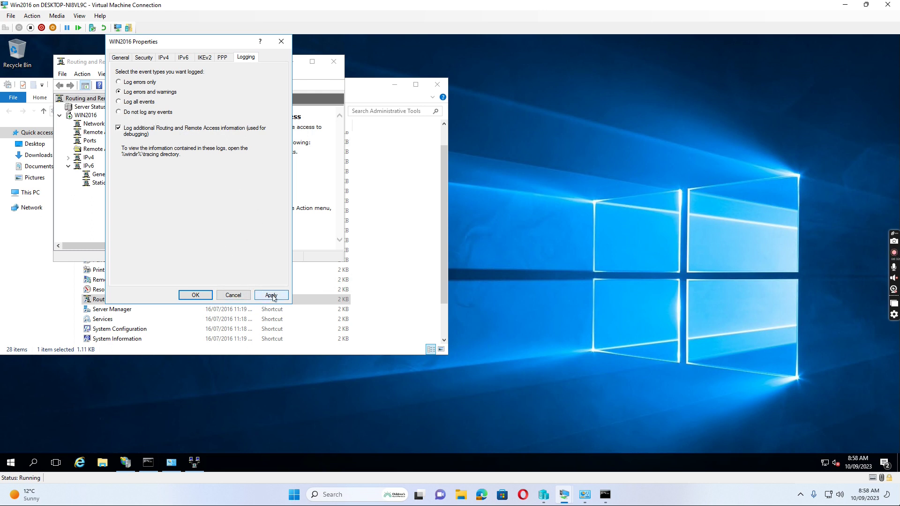
click(271, 295)
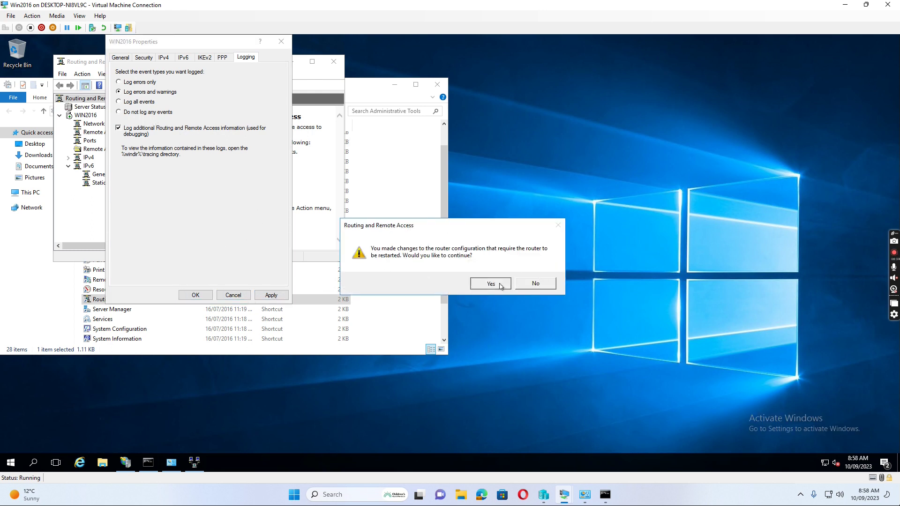
click(490, 283)
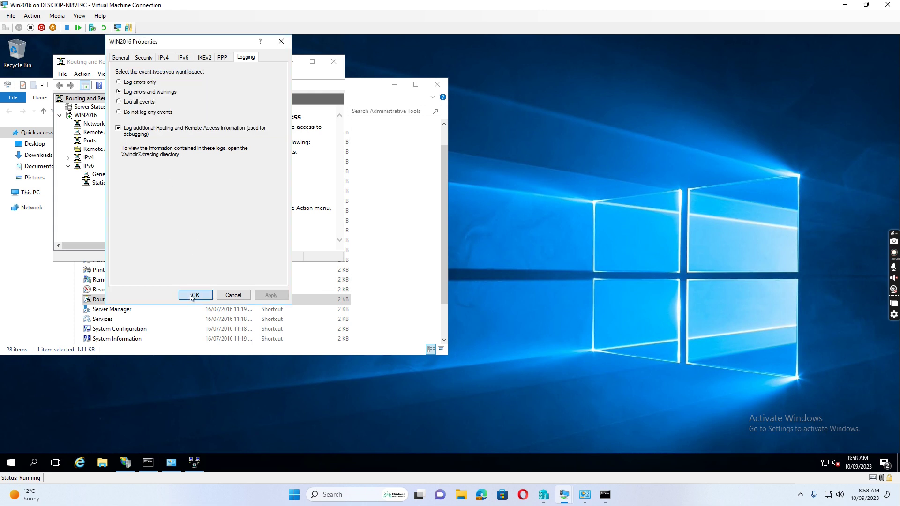
click(191, 296)
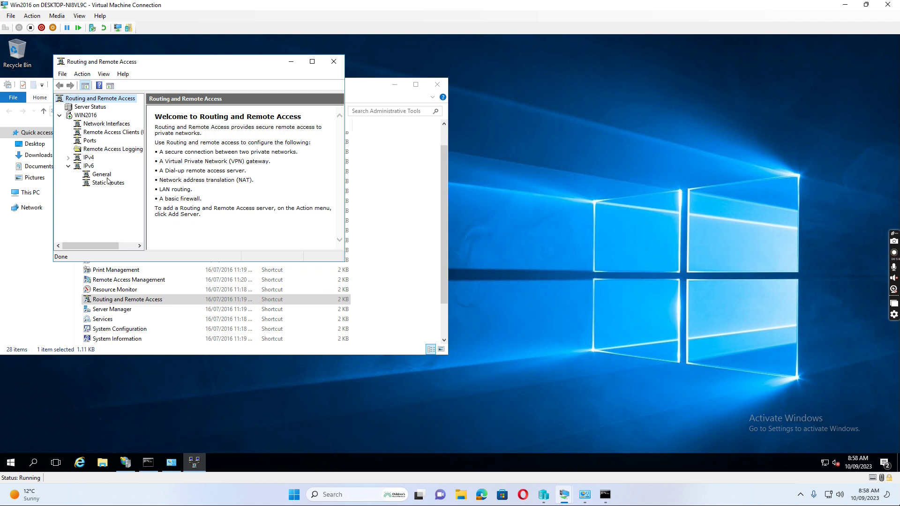
- Restore the VM window, switch the host Control Panel to Small icons, and open Network and Sharing Centre
click(866, 4)
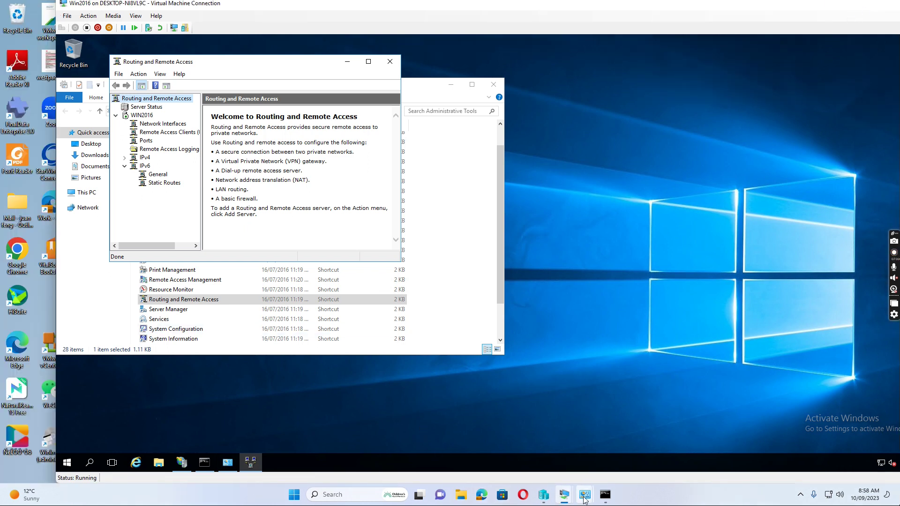
mouse_move(585, 500)
click(518, 418)
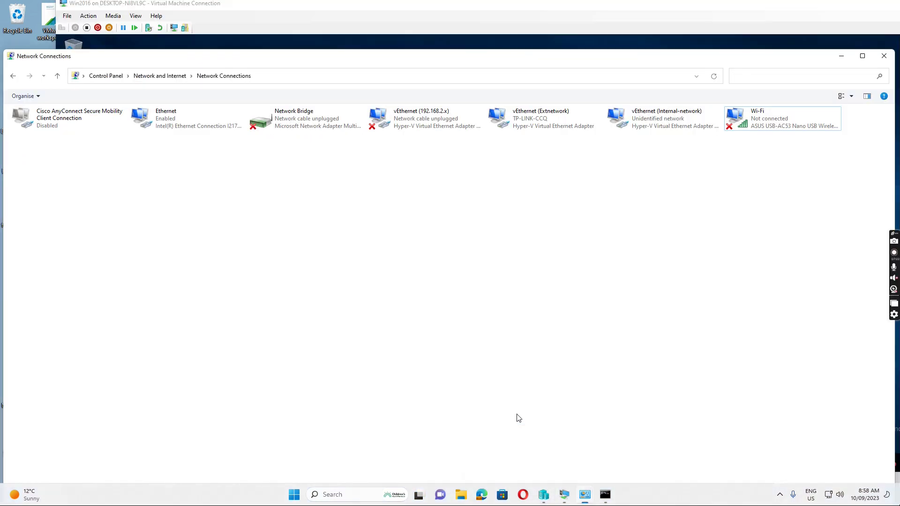
click(112, 80)
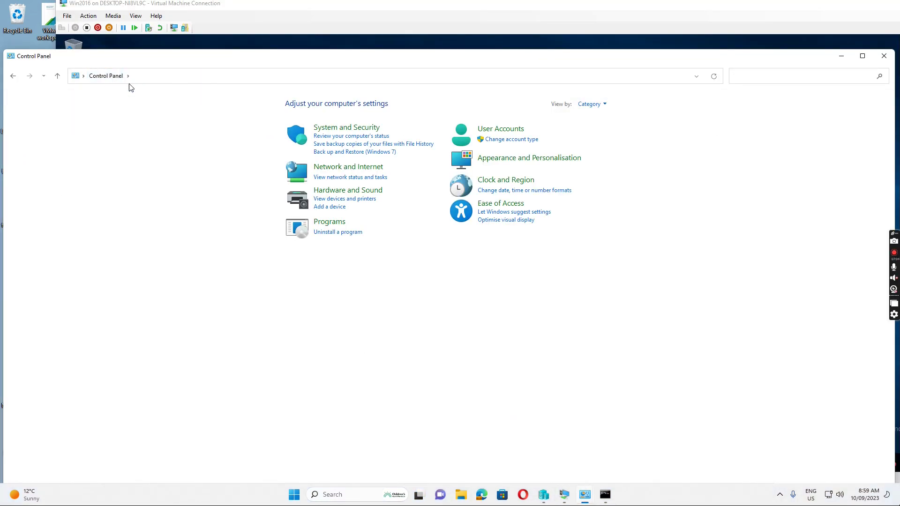
click(592, 104)
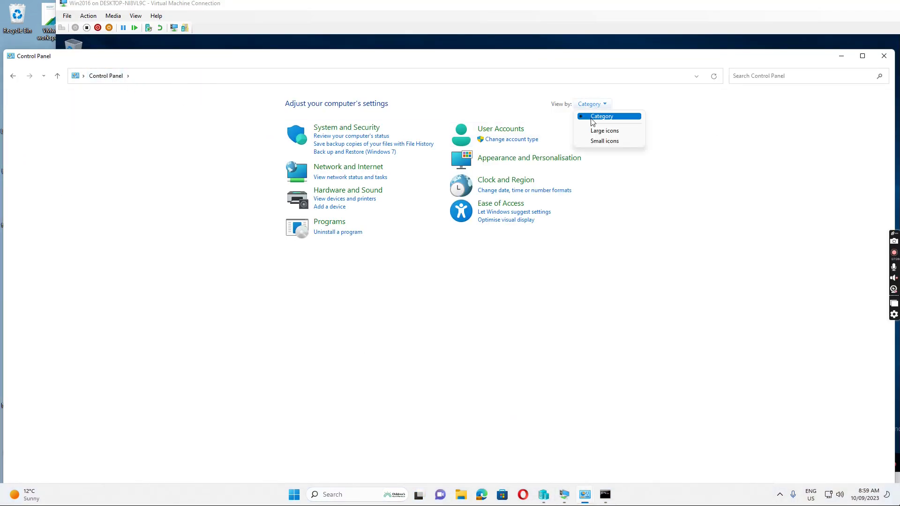
click(602, 143)
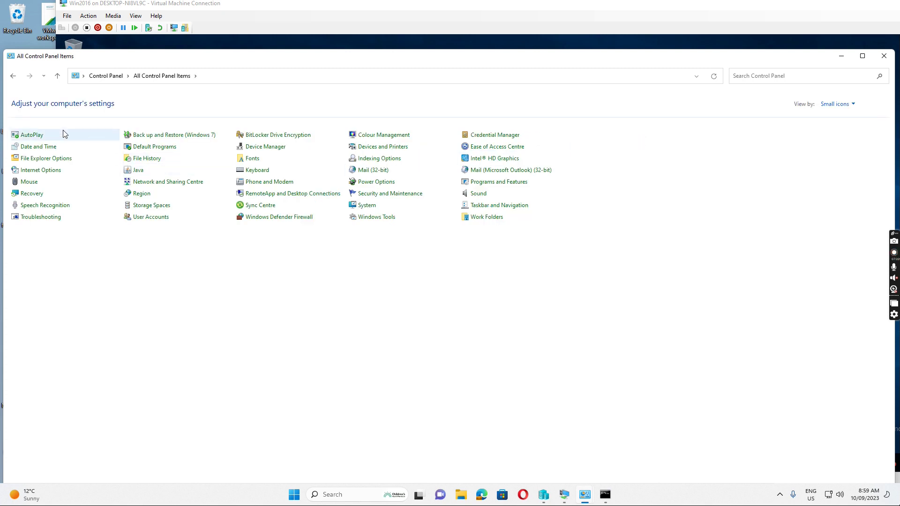
click(164, 187)
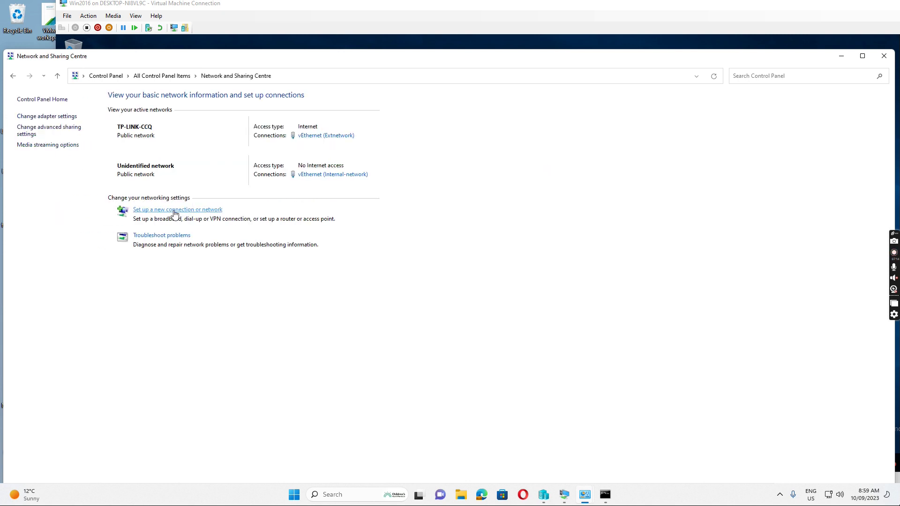
- Create a workplace VPN connection over the internet to vpn.ccq2020.com.au
click(175, 212)
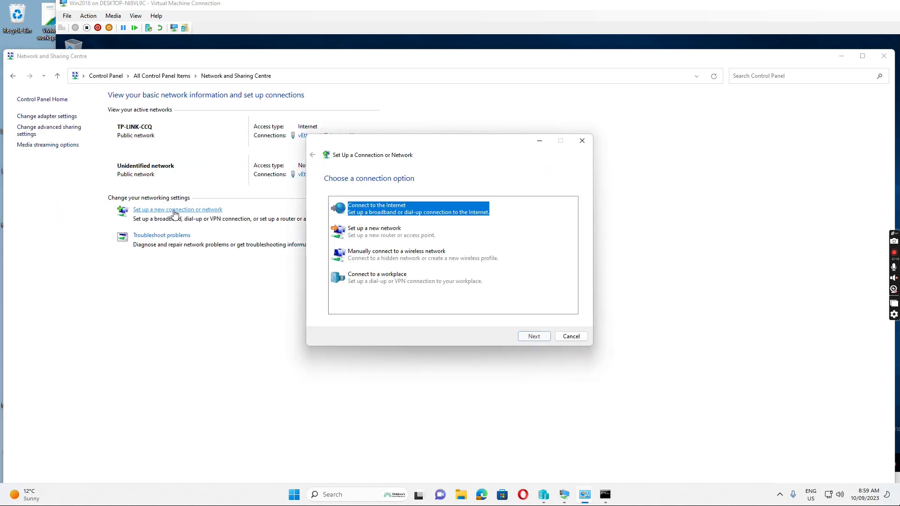
click(369, 280)
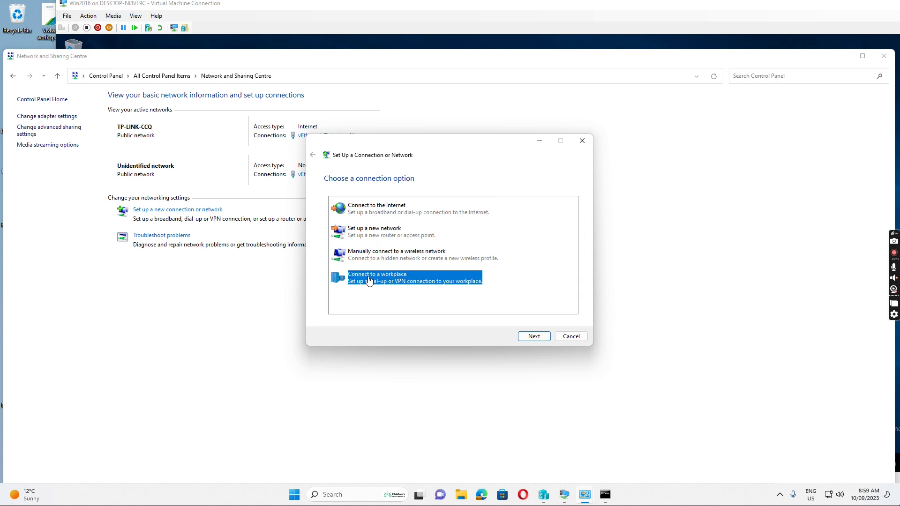
click(532, 337)
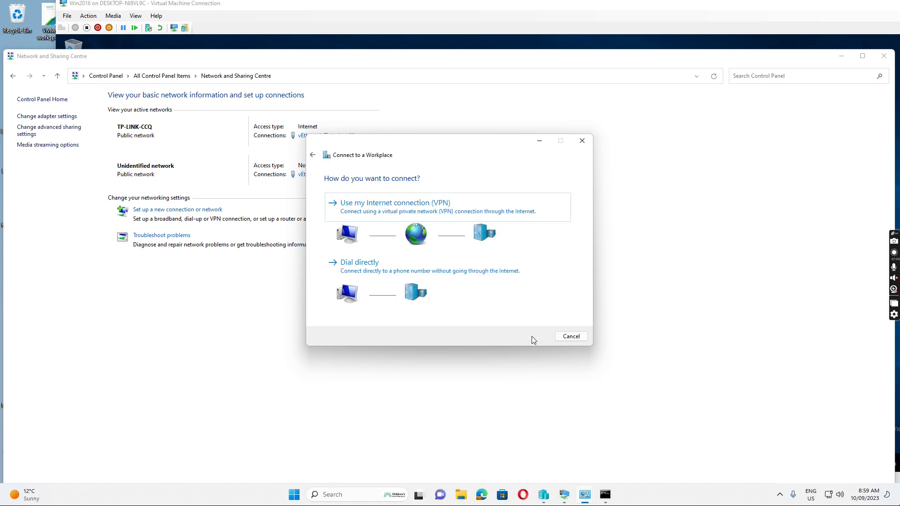
click(371, 209)
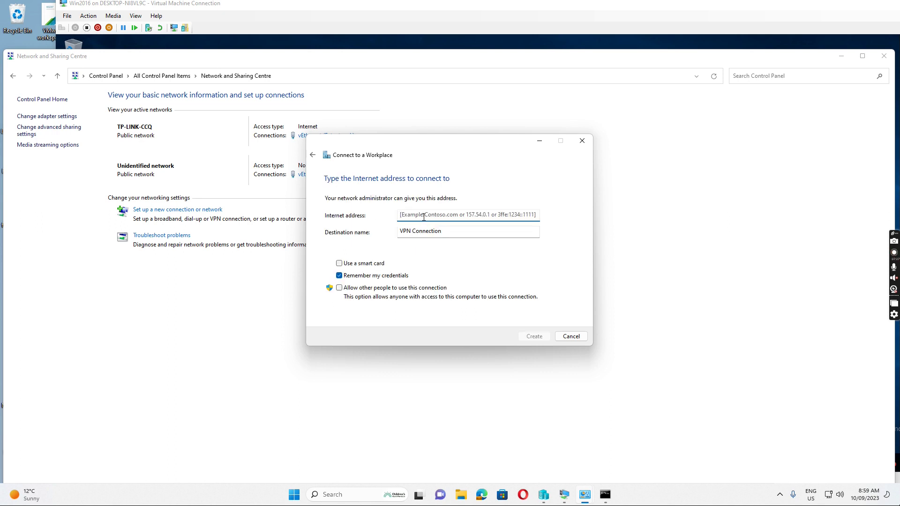
text(vpn.ccq2020.com.au)
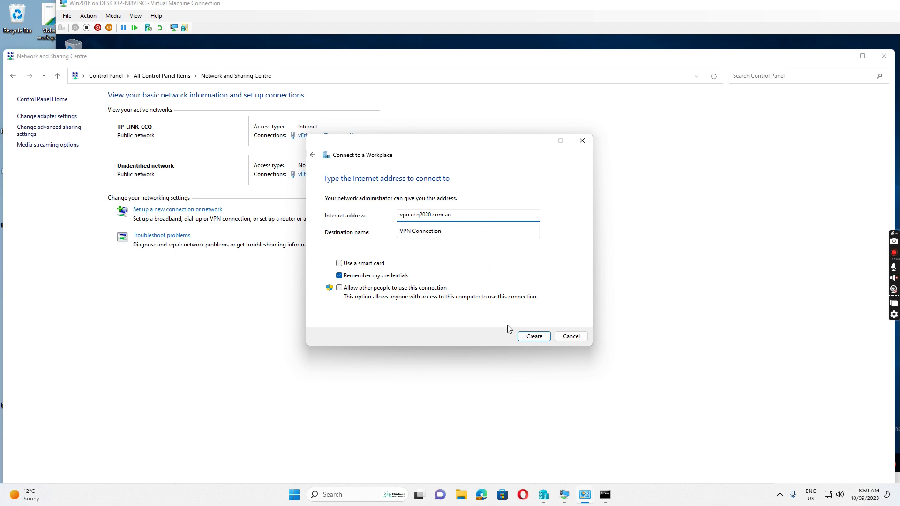
click(534, 337)
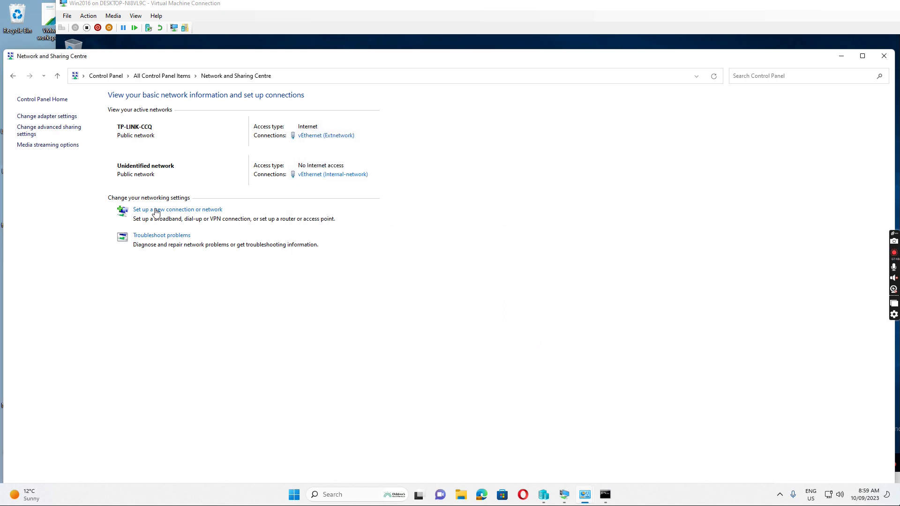
- Connect VPN Connection from Quick Settings, signing in with the domain username and password
click(830, 497)
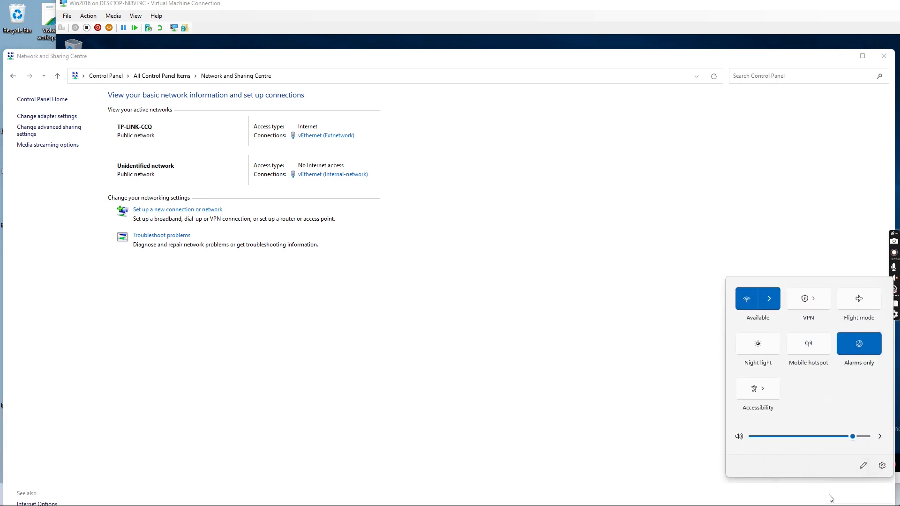
click(809, 299)
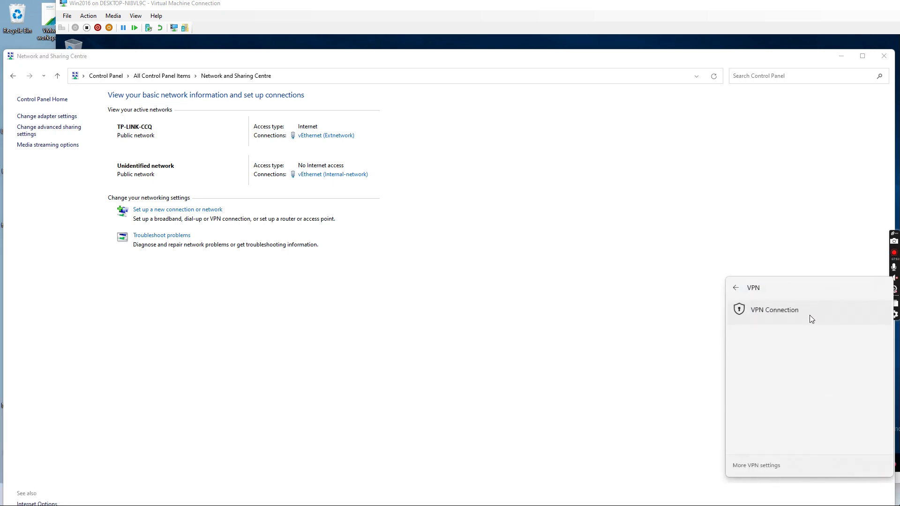
click(786, 313)
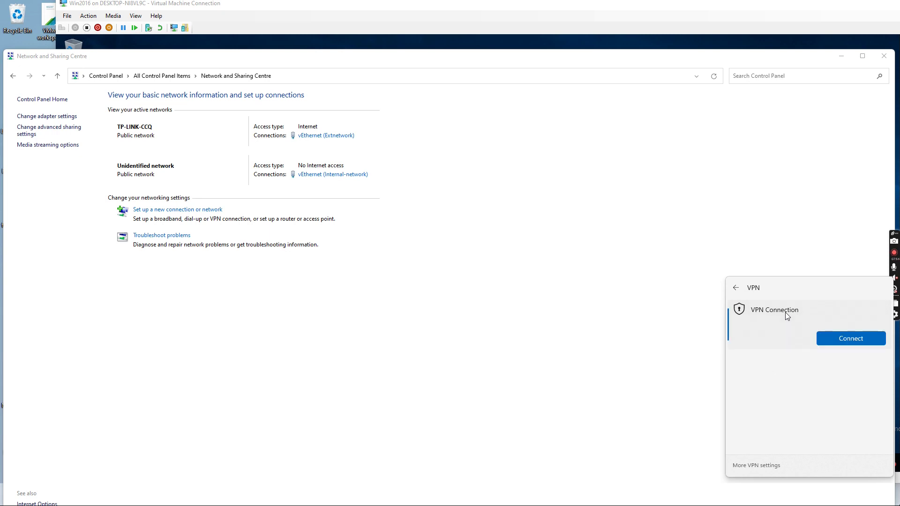
click(851, 339)
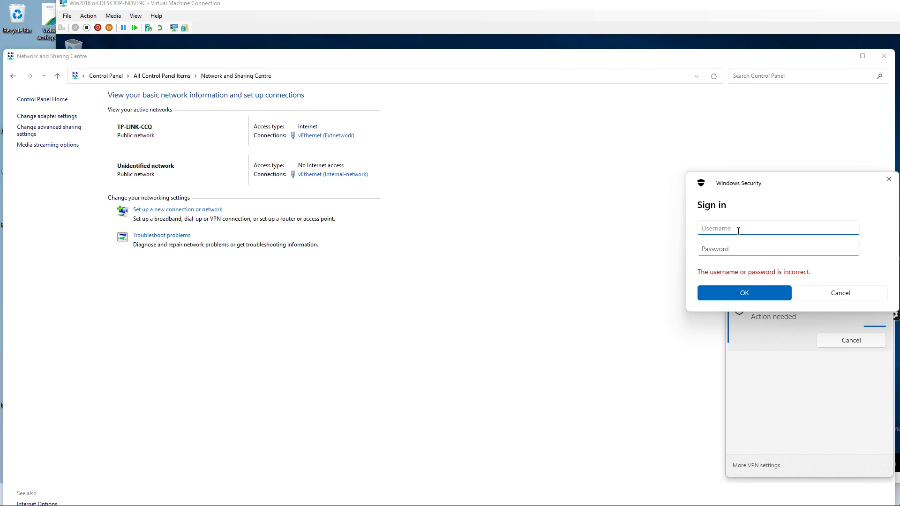
key(Tab)
text(P)
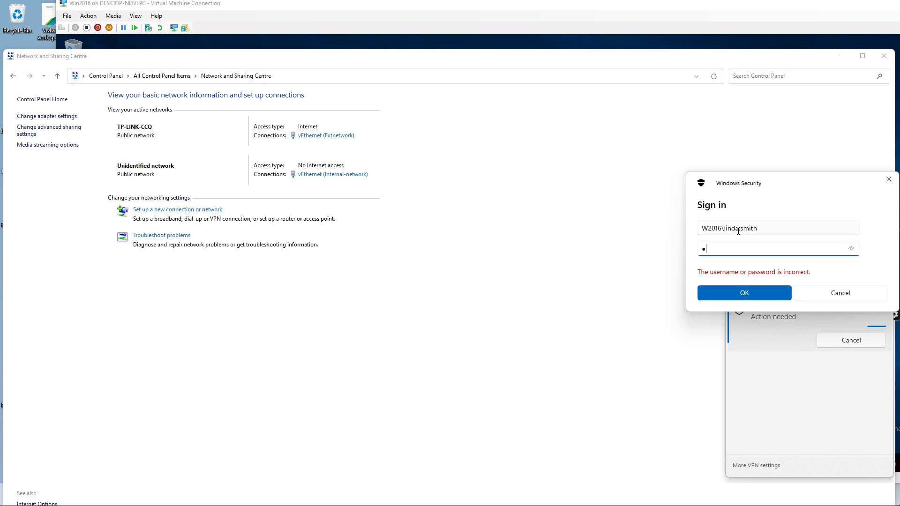
text(a$$w0rd)
click(736, 295)
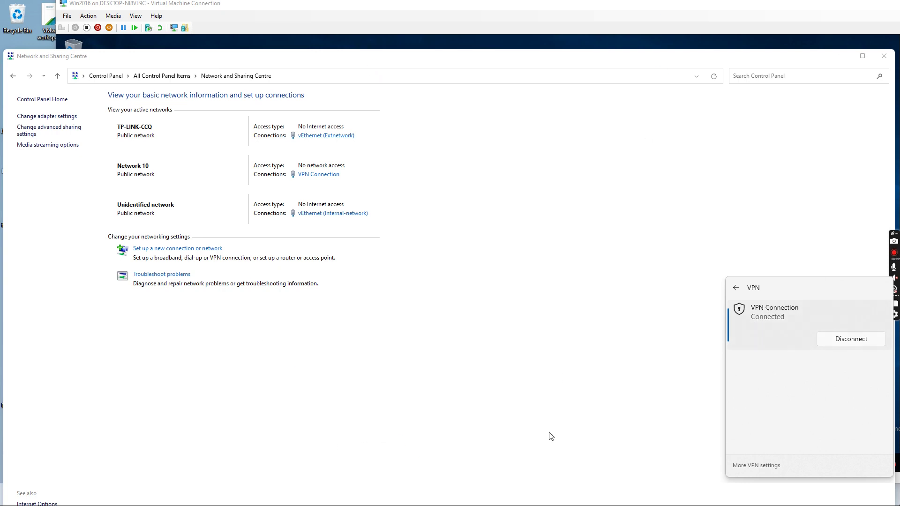
click(841, 56)
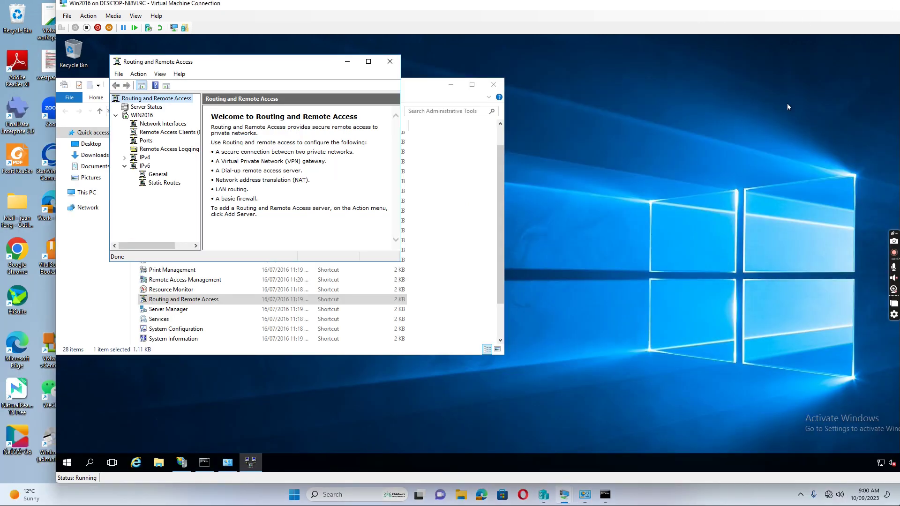
- In Command Prompt, ping w2016dc and confirm replies with 0% loss
click(605, 495)
drag(318, 216, 322, 125)
text(ping w2016dc)
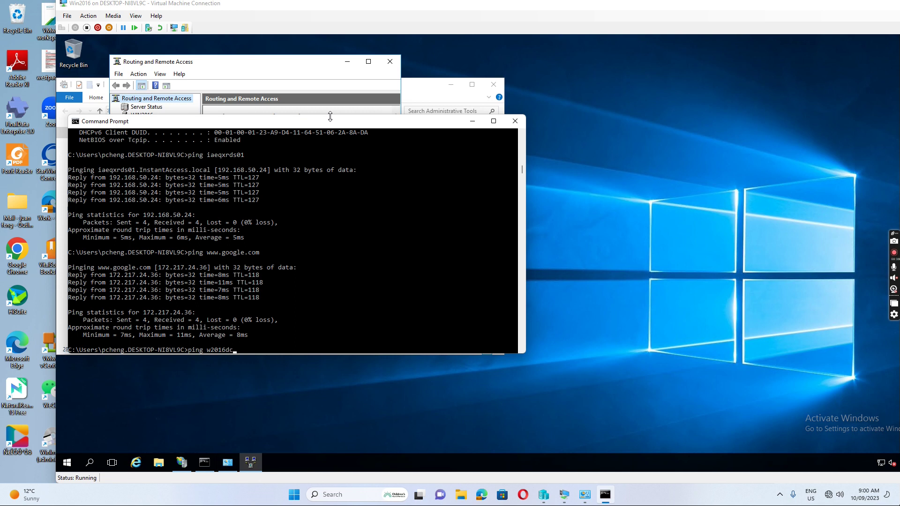
key(Return)
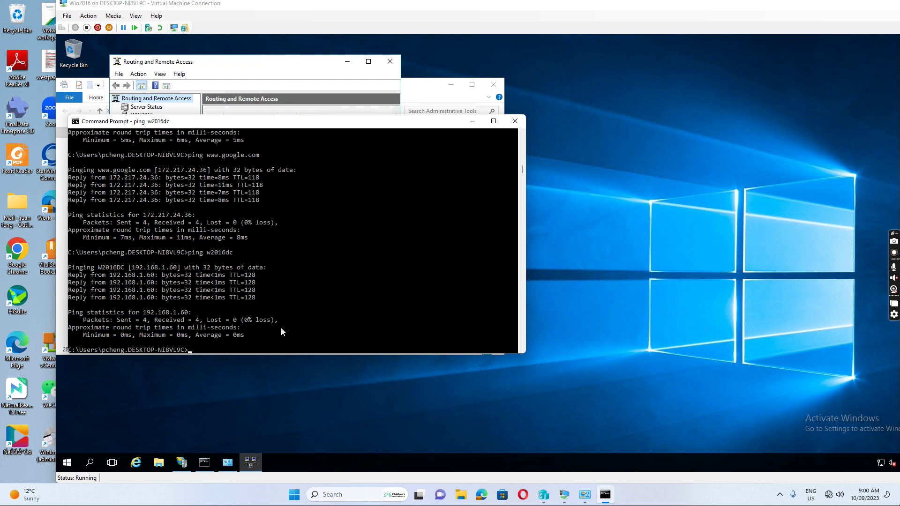
- Run ipconfig /all and find the PPP VPN Connection adapter at 192.168.1.128
text(ipconfin)
key(BackSpace)
text(g a)
key(BackSpace)
text(/all)
key(Return)
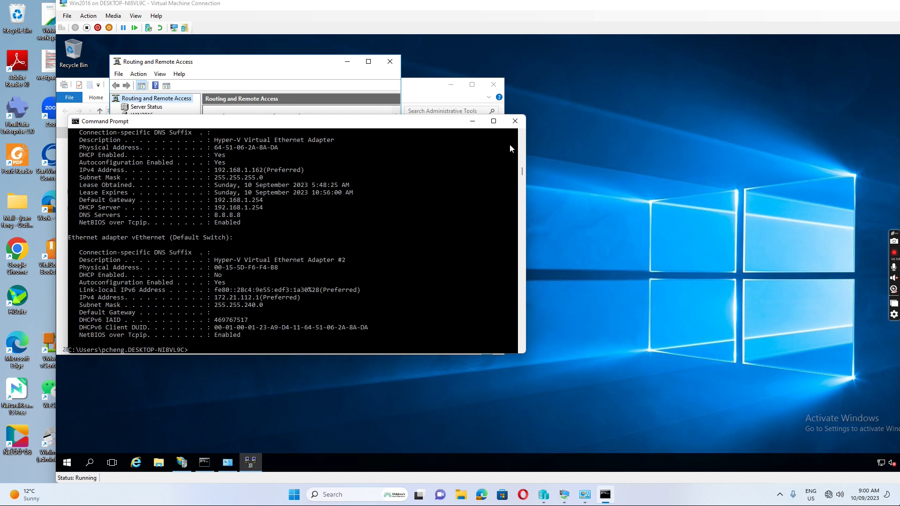
click(494, 121)
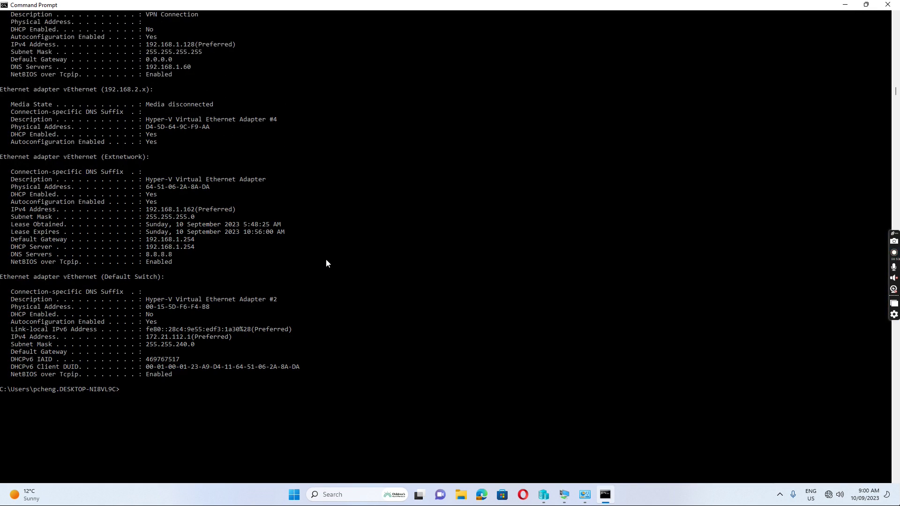
scroll(326, 263, up, 3)
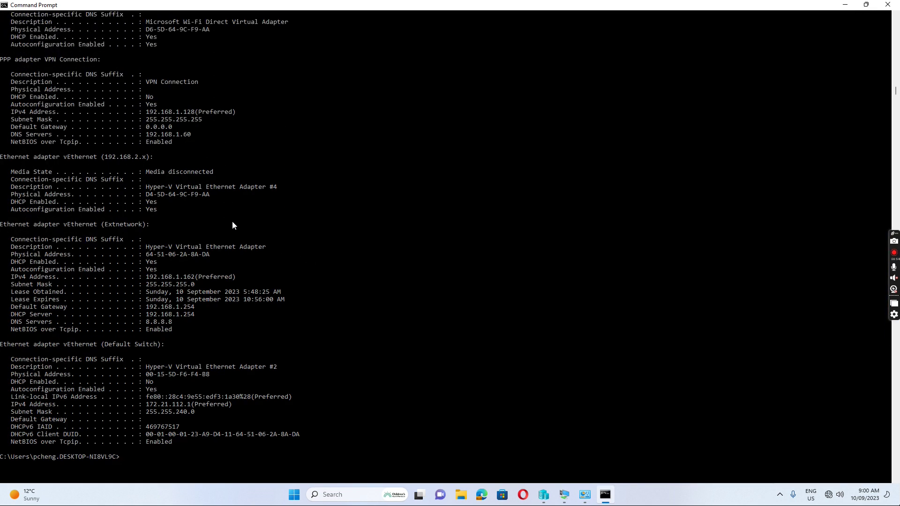
scroll(200, 183, up, 2)
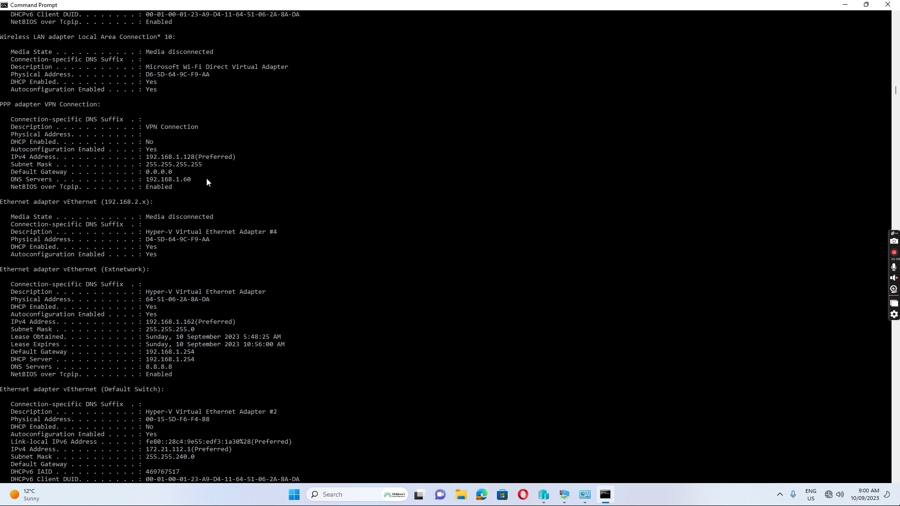